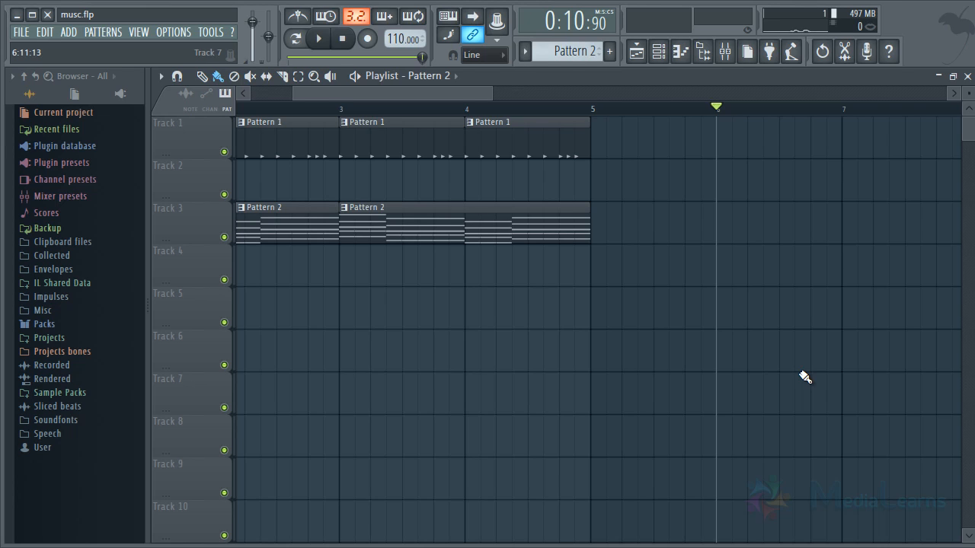
Examine the bars and beat divisions of the playlist timeline at several zoom levels.
left_click_drag(492, 93, 691, 93)
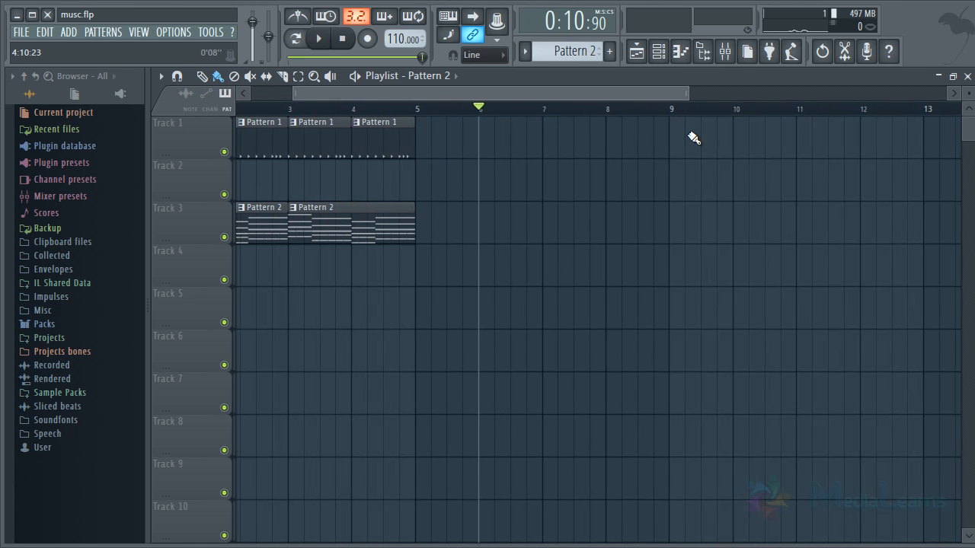
scroll(537, 103, "up", 5)
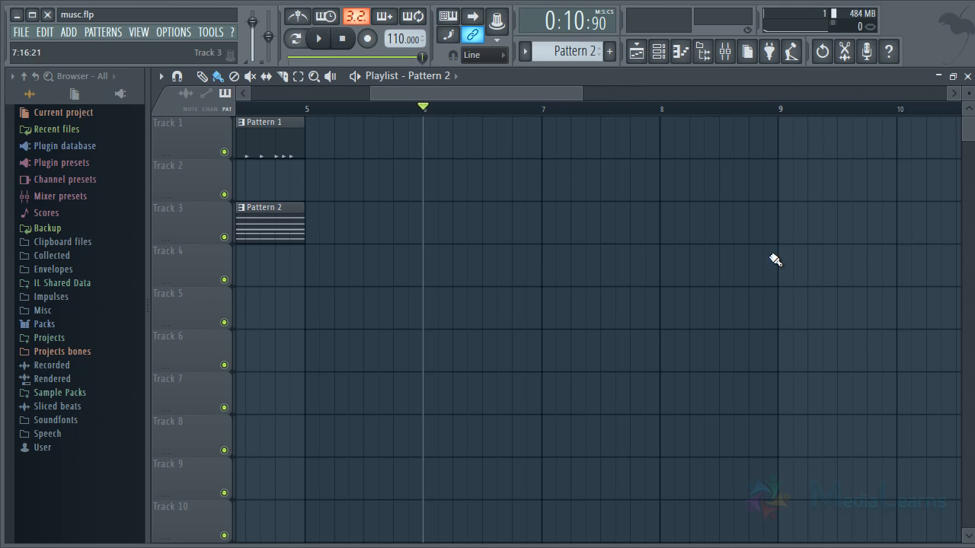
scroll(602, 108, "up", 2)
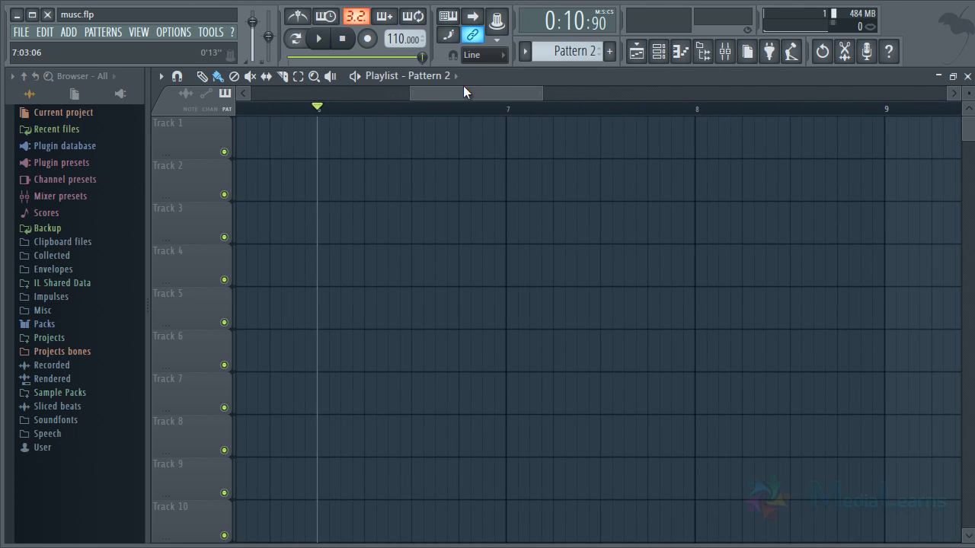
left_click_drag(484, 90, 498, 93)
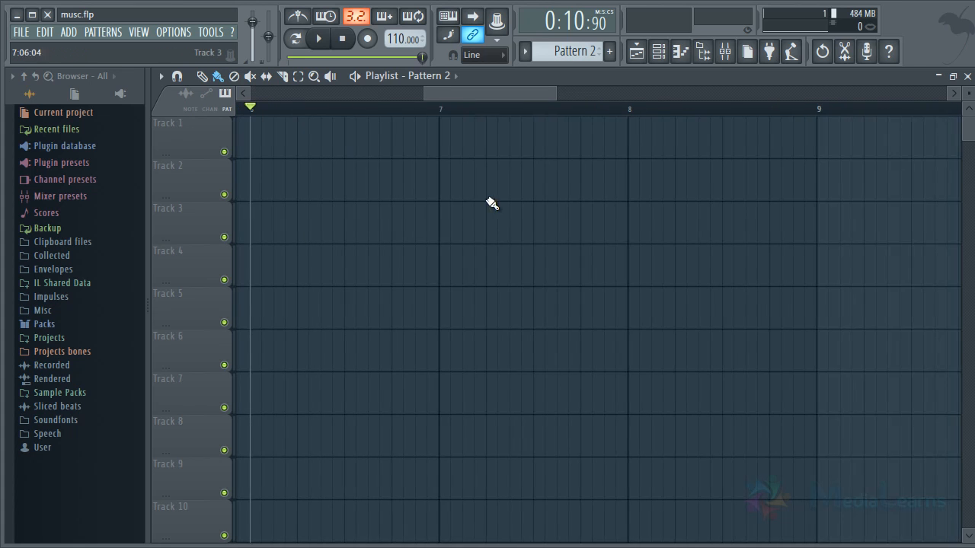
scroll(542, 107, "up", 2)
scroll(542, 100, "right", 3)
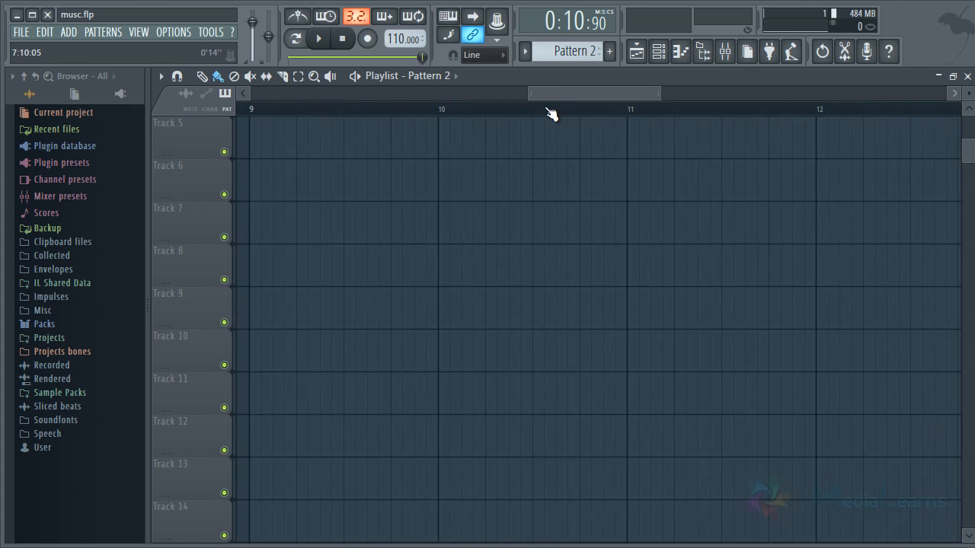
scroll(551, 107, "down", 3)
scroll(541, 125, "up", 3)
scroll(544, 131, "up", 1)
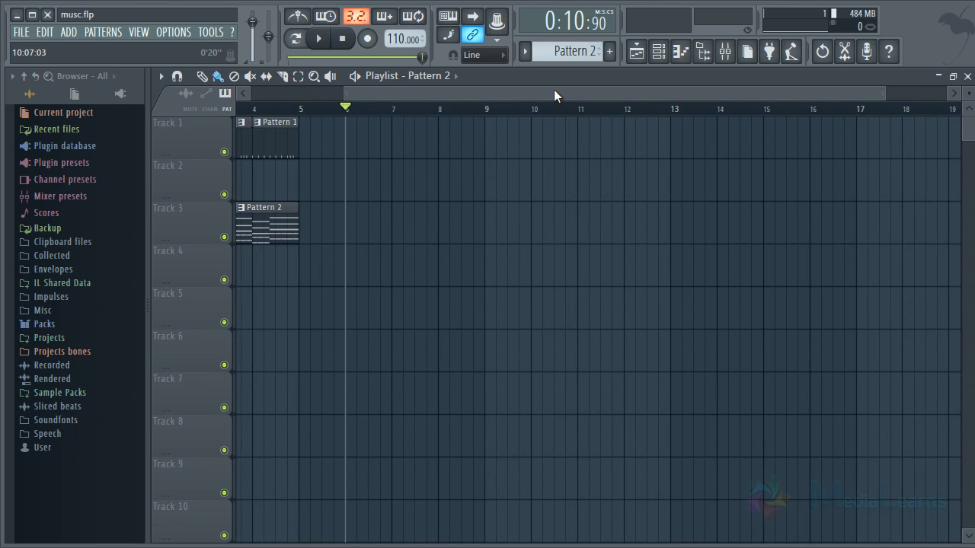
Delete all Pattern 1 and Pattern 2 clips from Track 1 and Track 3 of the playlist.
scroll(555, 94, "left", 3)
left_click_drag(290, 239, 361, 150)
right_click(396, 148)
right_click(381, 216)
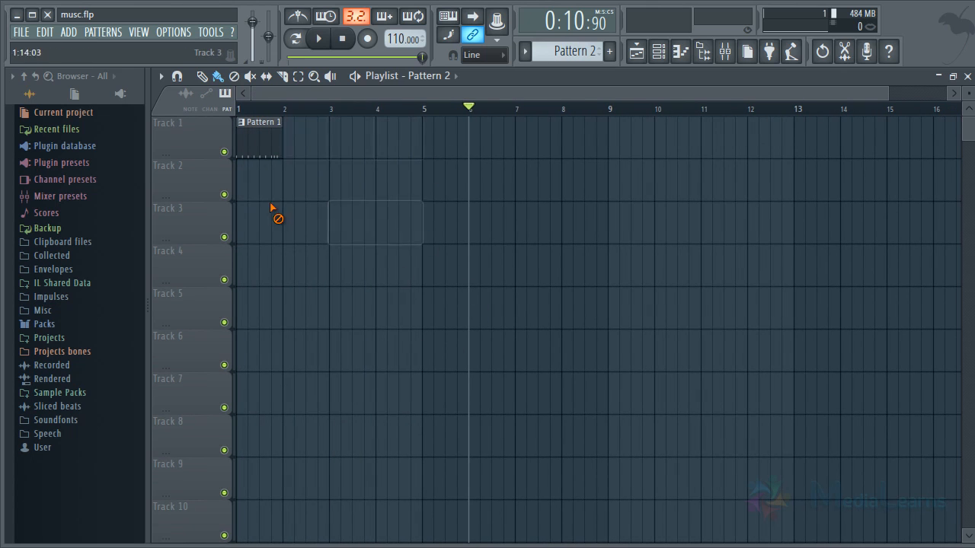
right_click(263, 151)
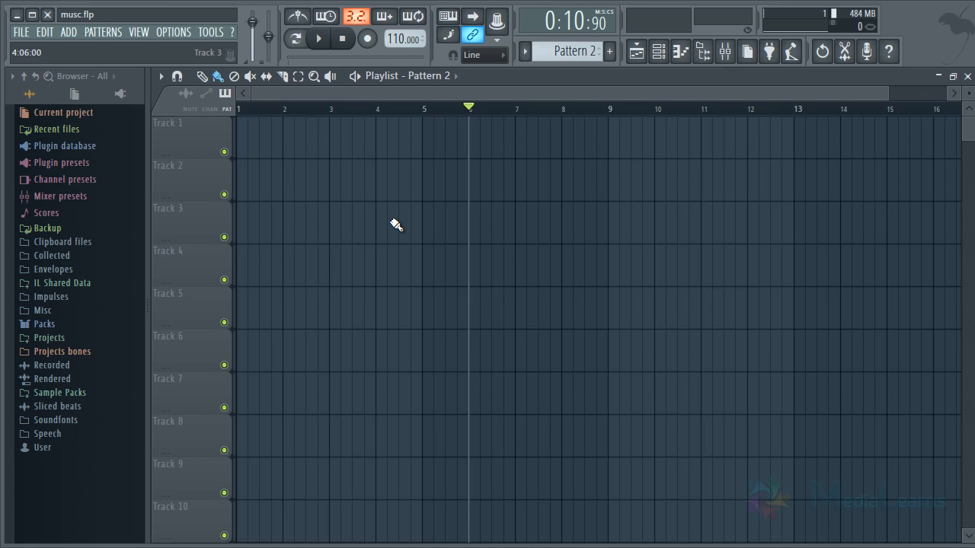
Raise the project tempo to the 160 BPM preset.
right_click(393, 40)
key("Escape")
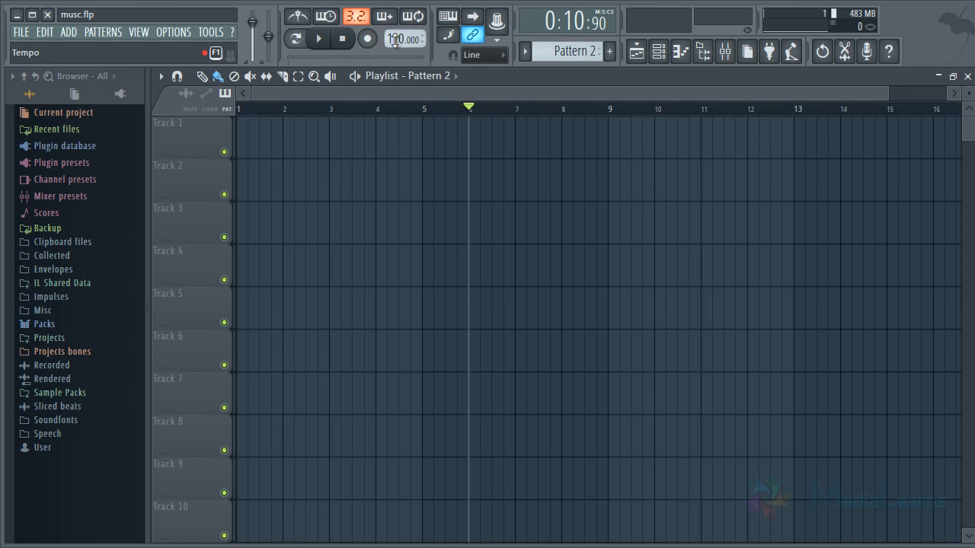
left_click_drag(394, 40, 543, 516)
mouse_move(398, 46)
left_mouse_down()
mouse_move(368, 335)
mouse_move(397, 29)
left_mouse_up()
right_click(396, 38)
mouse_move(467, 124)
left_click(559, 184)
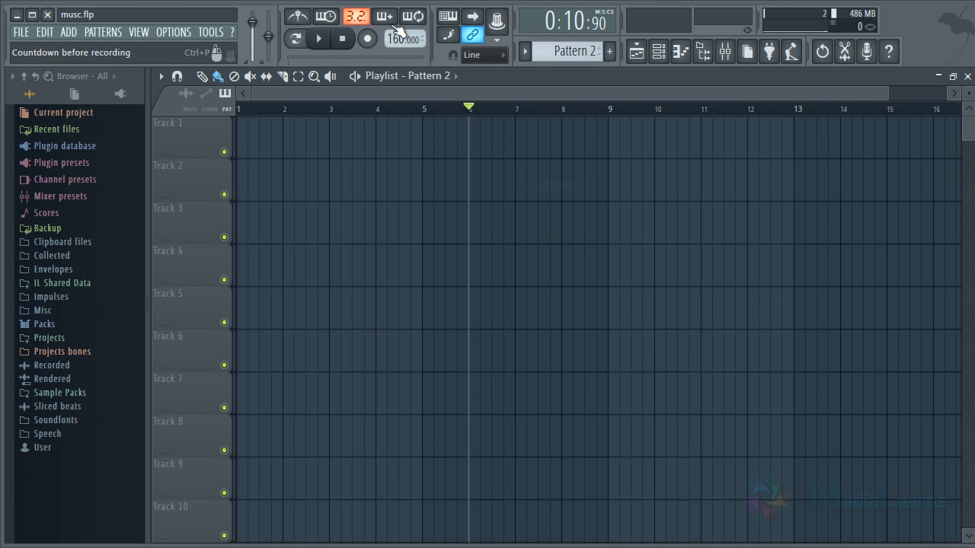
Lower the project tempo to 150 BPM and on to the 80 BPM preset.
left_click_drag(401, 38, 407, 71)
right_click(397, 36)
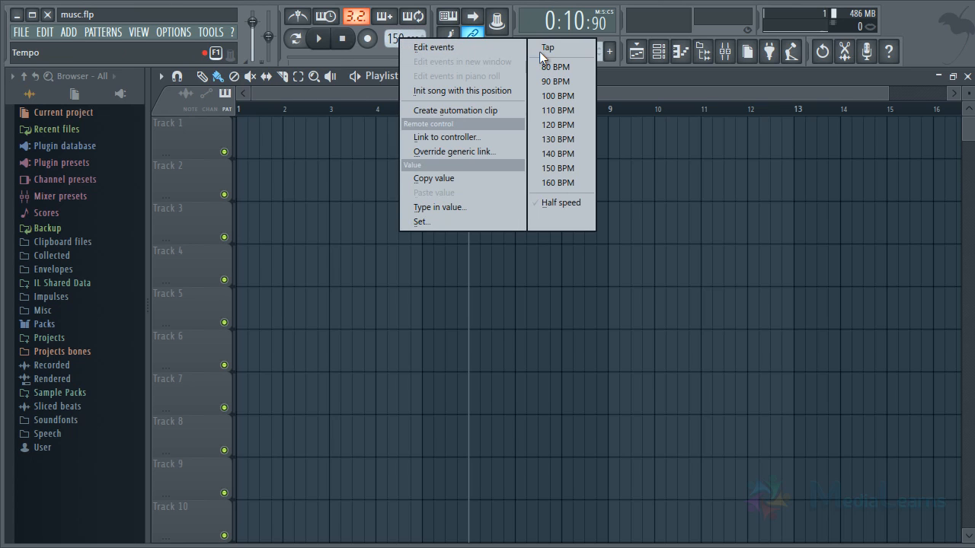
left_click(364, 53)
right_click(386, 38)
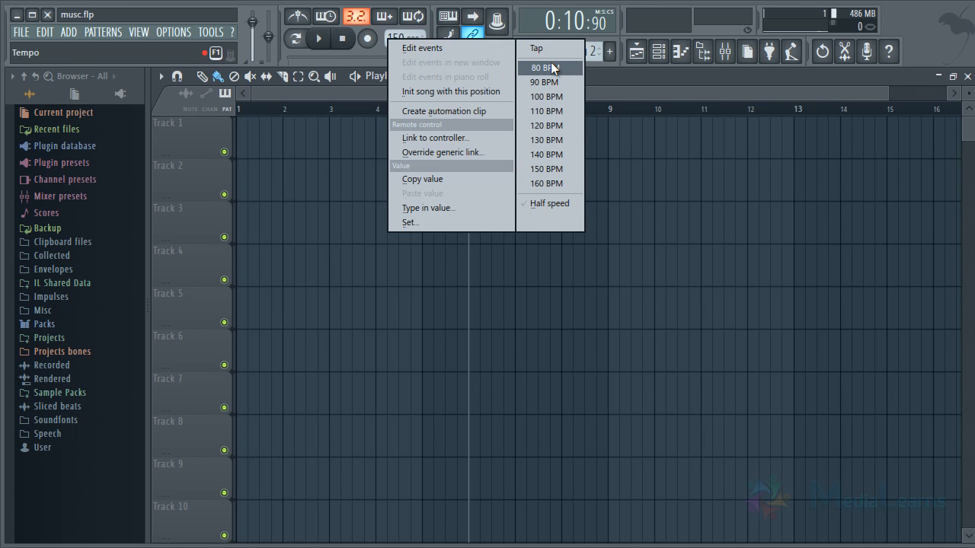
left_click(551, 67)
Set the project tempo to the 100 BPM preset.
mouse_move(402, 40)
left_mouse_down()
mouse_move(404, 66)
mouse_move(407, 55)
left_mouse_up()
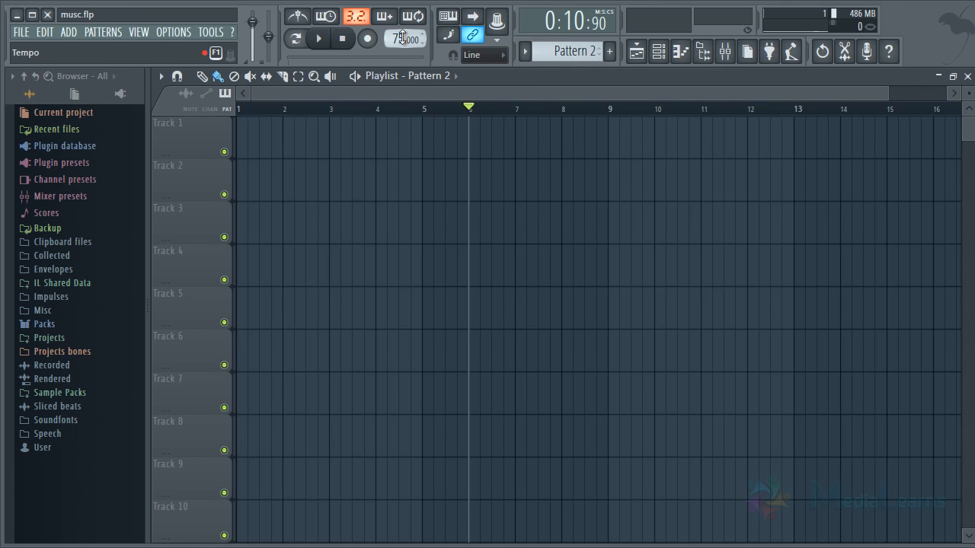
right_click(400, 37)
left_click(567, 89)
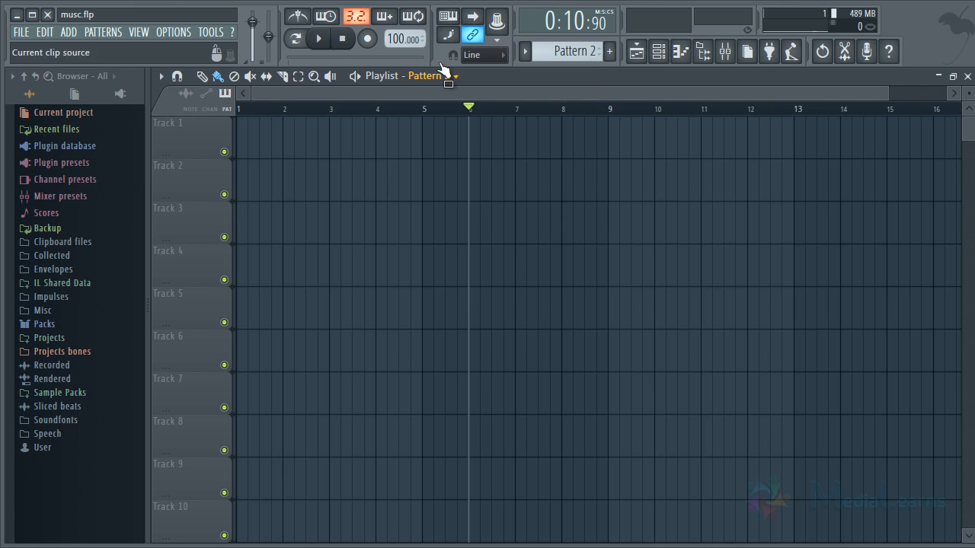
Try to mark the first bar as a time selection on the playlist timeline, and clear the selection.
scroll(416, 111, "up", 2)
left_click_drag(442, 93, 384, 93)
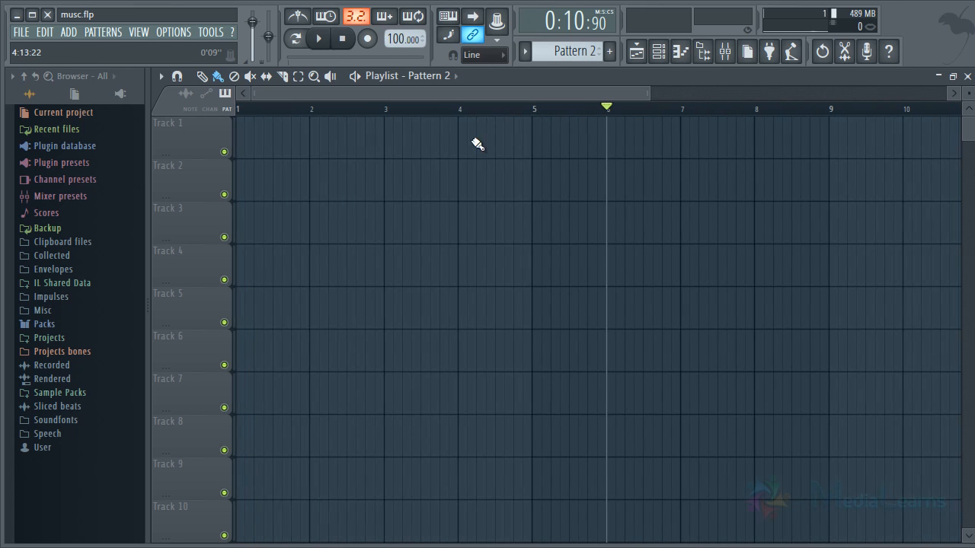
left_click_drag(652, 89, 535, 90)
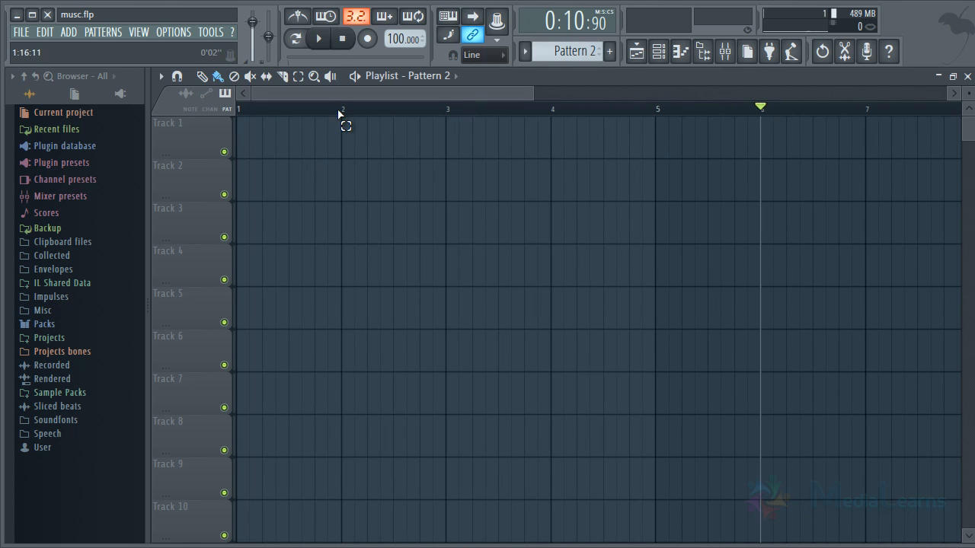
left_click_drag(342, 116, 234, 124)
key("ctrl+d")
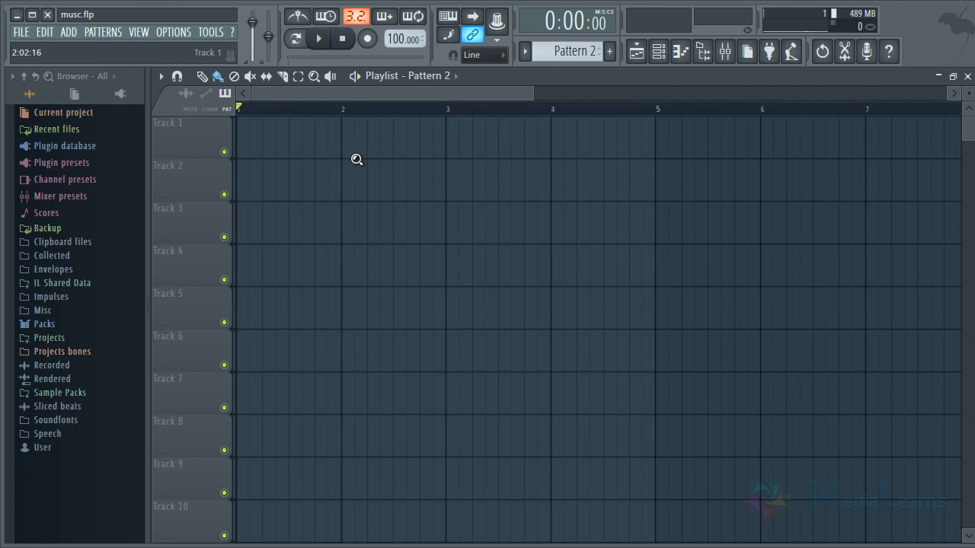
Select bar 1 on the playlist timeline from bar line 2 back to the start, and deselect it.
right_click(356, 159, "ctrl")
right_click(355, 154, "ctrl")
scroll(342, 109, "up", 1)
scroll(342, 109, "up", 2)
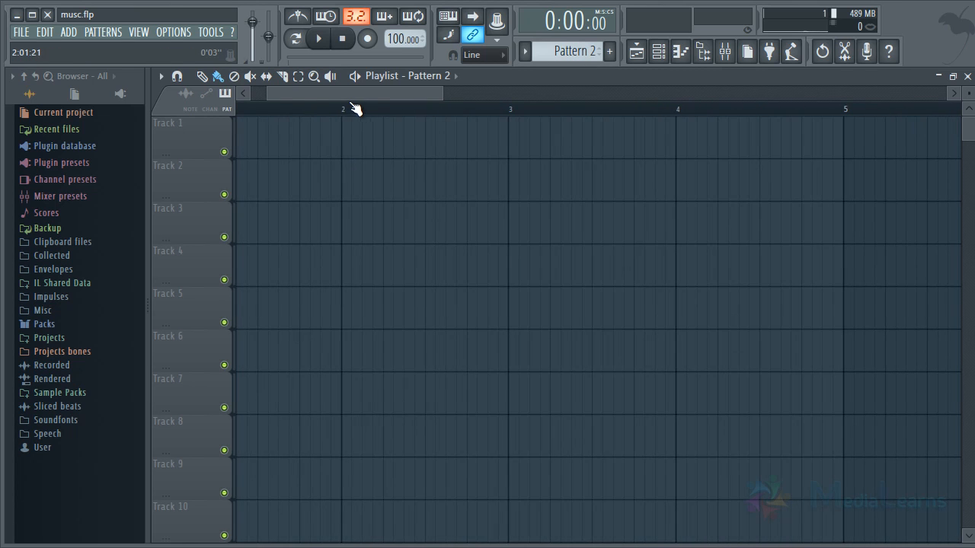
left_click_drag(297, 93, 232, 95)
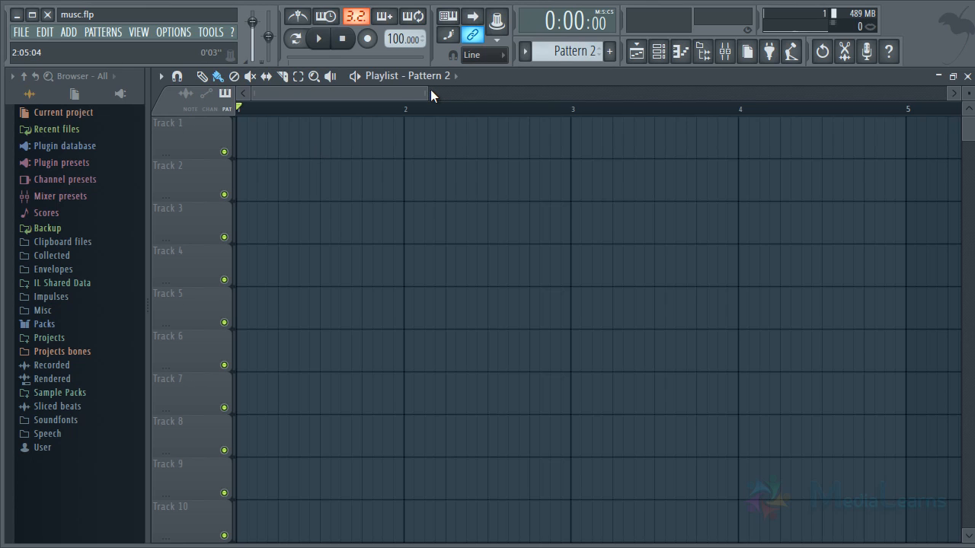
left_click_drag(429, 92, 376, 92)
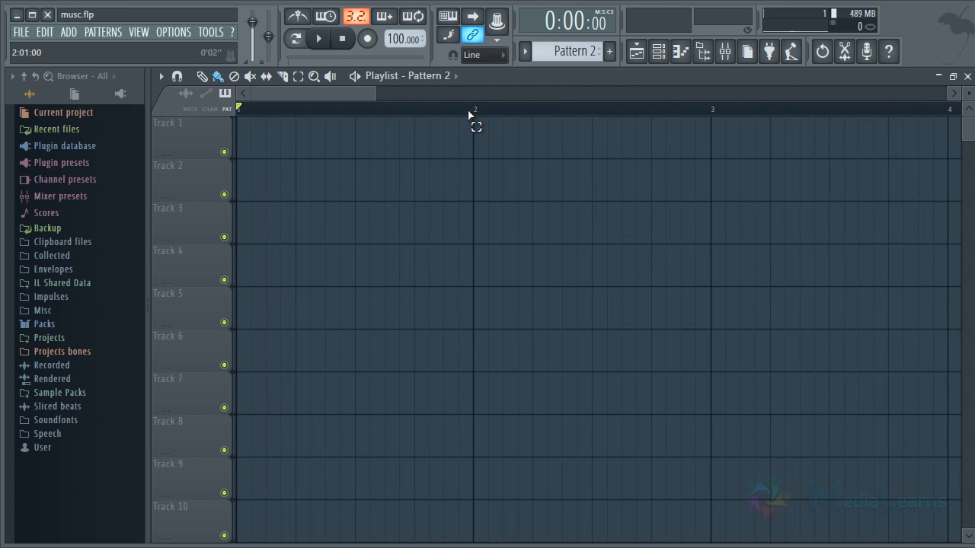
left_click_drag(473, 114, 236, 114)
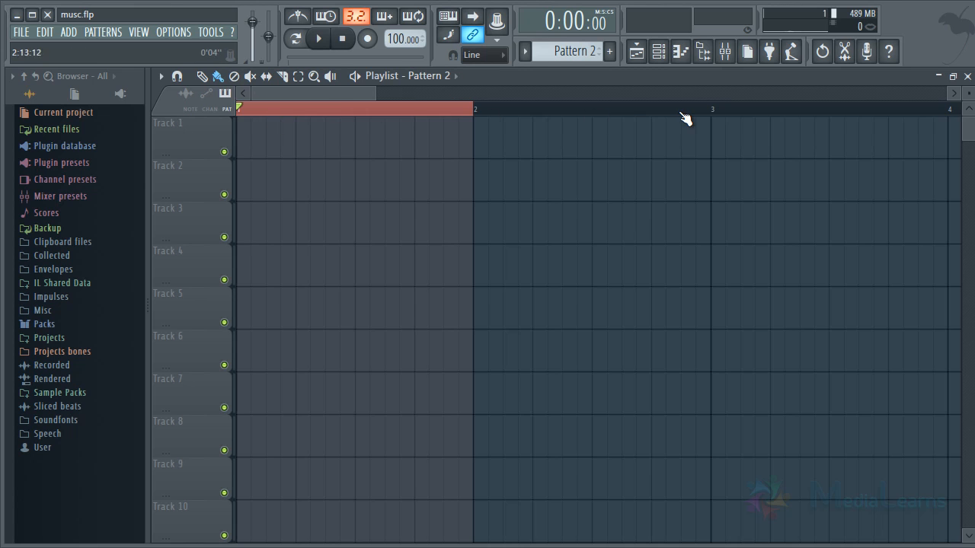
scroll(686, 120, "down", 3)
scroll(411, 116, "up", 2)
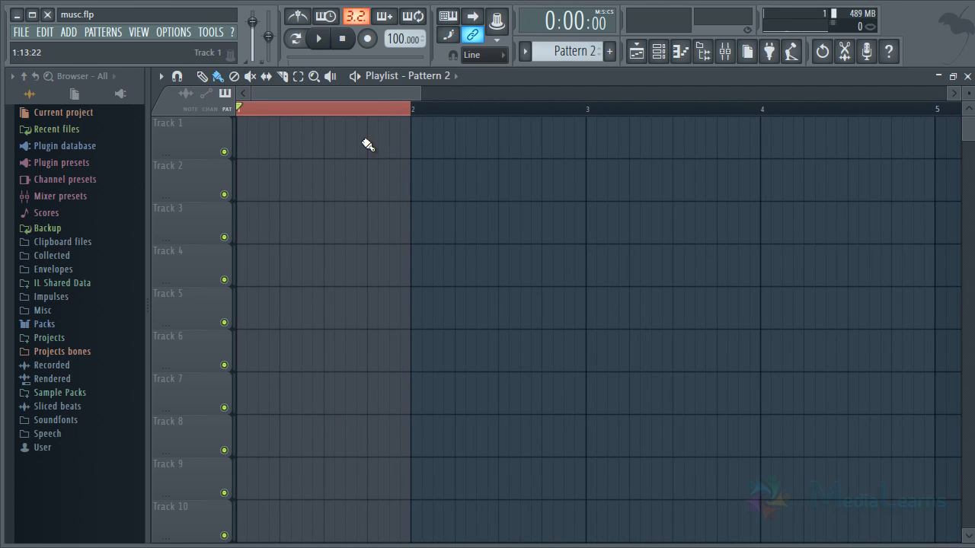
key("ctrl+d")
Play the empty playlist briefly and examine the beat divisions inside the first bar.
mouse_move(246, 141)
left_mouse_down("ctrl")
mouse_move(257, 157)
mouse_move(278, 157)
mouse_move(302, 193)
mouse_move(413, 289)
left_mouse_up("ctrl")
key("space")
key("ctrl+space")
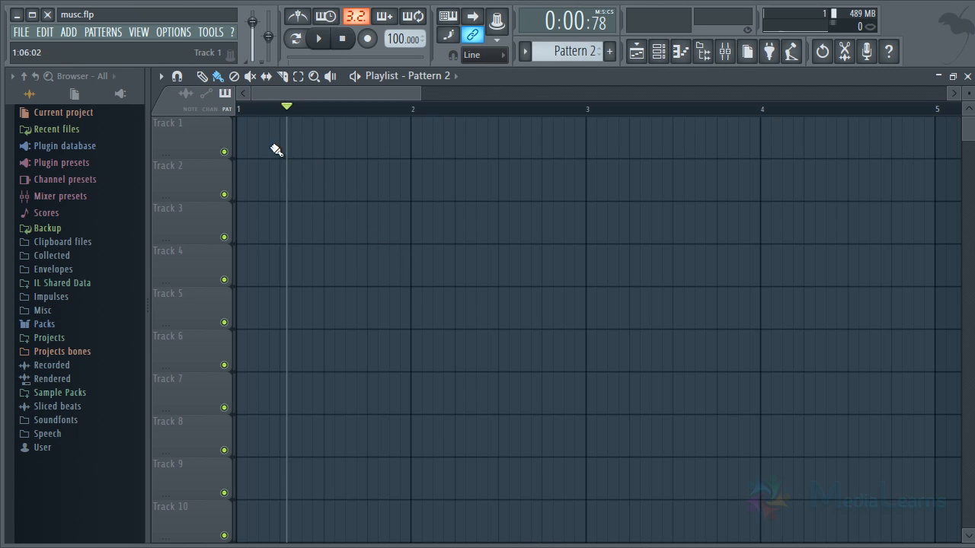
left_click_drag(383, 137, 211, 132, "ctrl")
scroll(348, 107, "up", 2)
left_click_drag(323, 96, 239, 98)
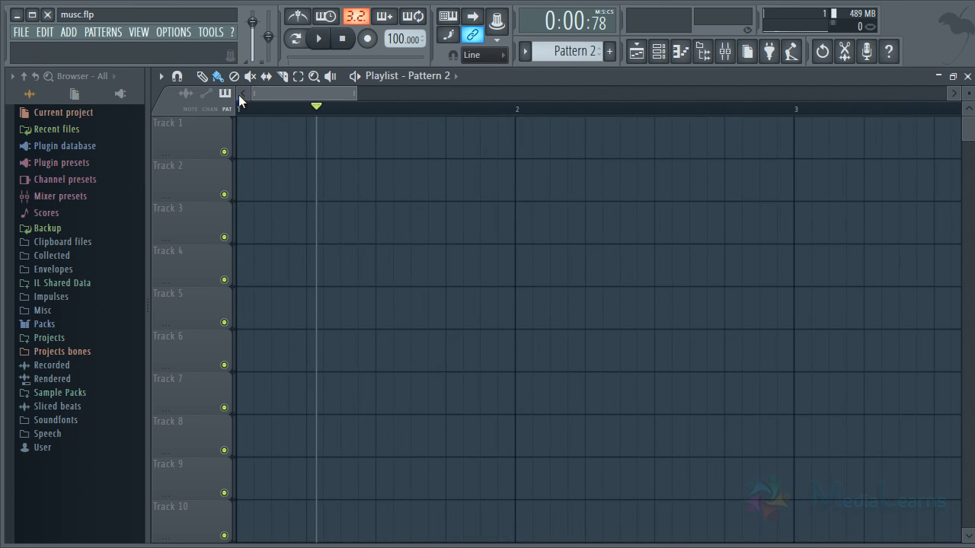
scroll(274, 99, "up", 2)
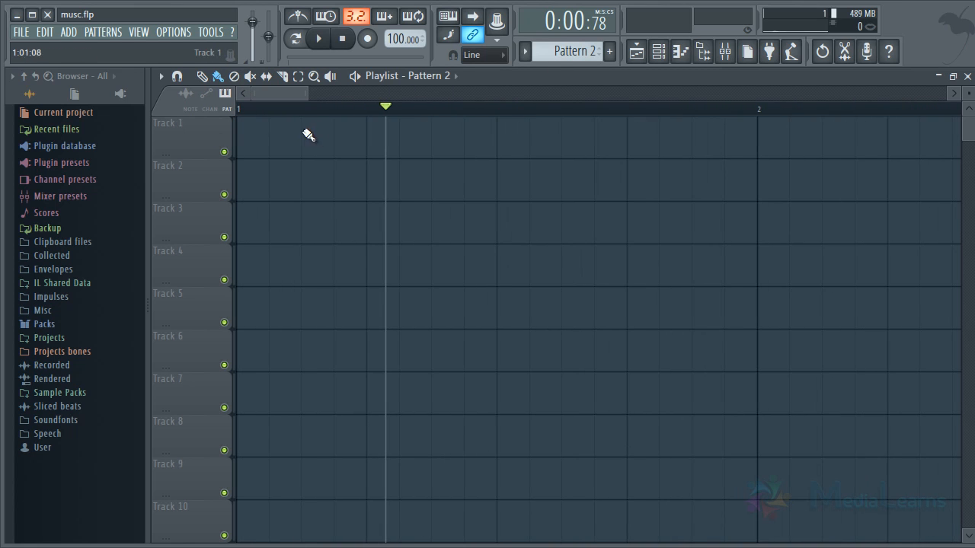
left_click_drag(353, 126, 200, 163, "ctrl")
mouse_move(255, 130)
left_mouse_down("ctrl")
mouse_move(342, 157)
mouse_move(263, 160)
mouse_move(342, 165)
mouse_move(274, 161)
mouse_move(338, 148)
mouse_move(270, 146)
left_mouse_up("ctrl")
left_click_drag(282, 143, 331, 156, "ctrl")
Show the Channel rack, create a new empty pattern and place the rack over the first playlist tracks.
left_click(658, 51)
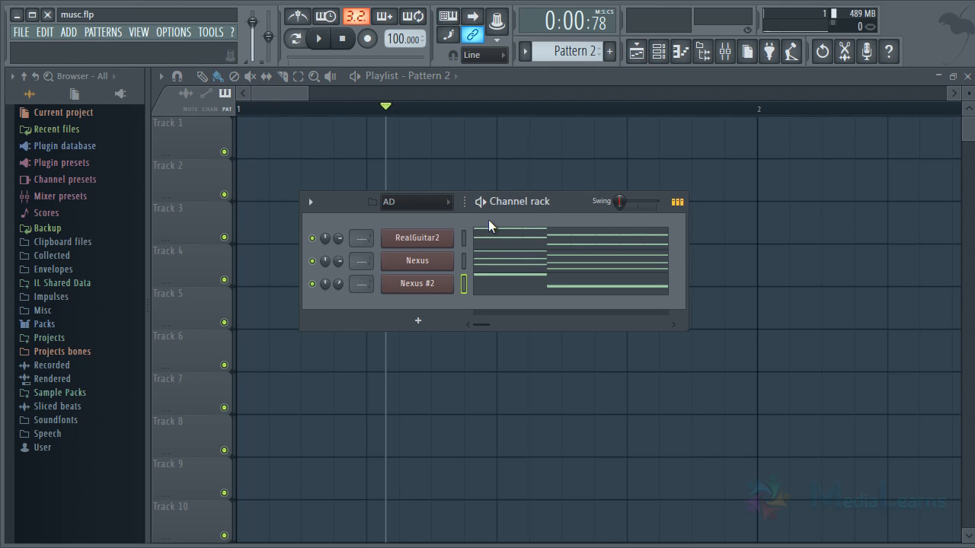
key("F4")
left_click_drag(490, 200, 449, 155)
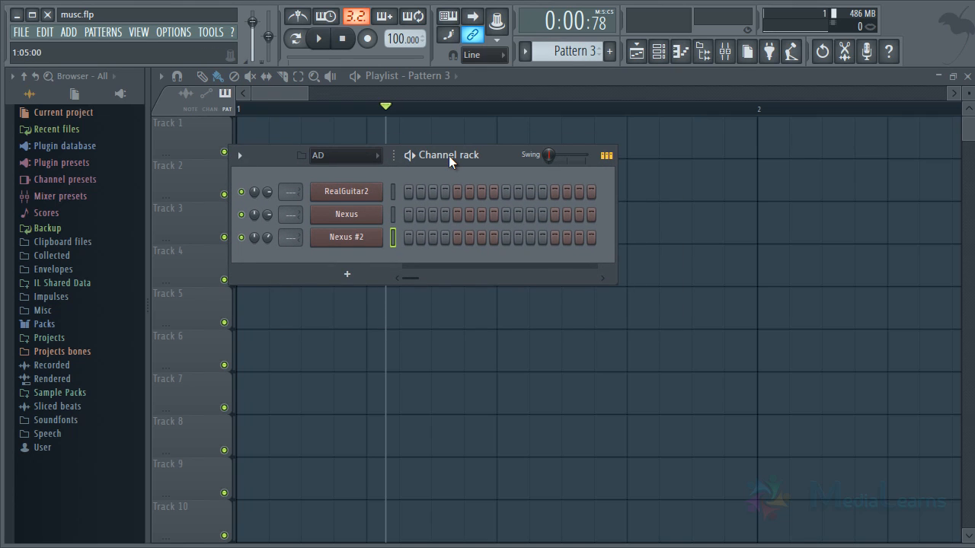
Show the Unsorted channel group in the Channel rack and turn on the kick's first step.
left_click_drag(410, 237, 530, 237)
mouse_move(411, 235)
left_mouse_down()
mouse_move(549, 230)
mouse_move(457, 202)
left_mouse_up()
left_click(334, 207)
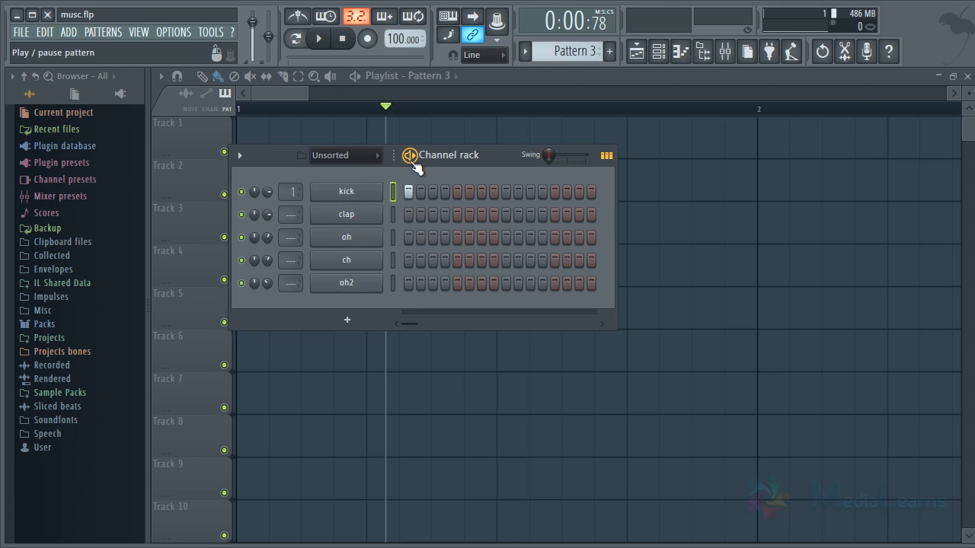
Fill the kick channel each 4 steps and play the pattern in pattern mode.
left_click(412, 160)
key("space")
right_click(367, 196)
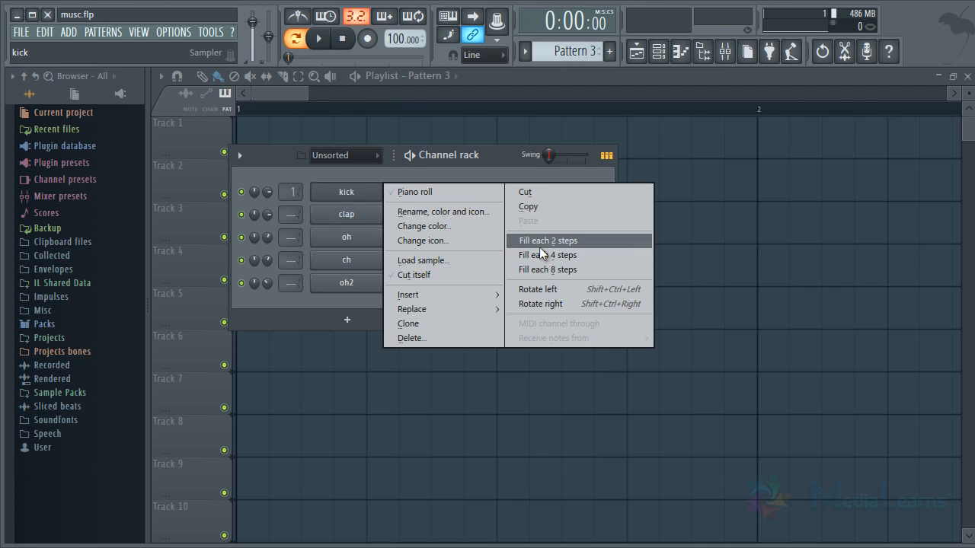
key("space")
left_click(416, 163)
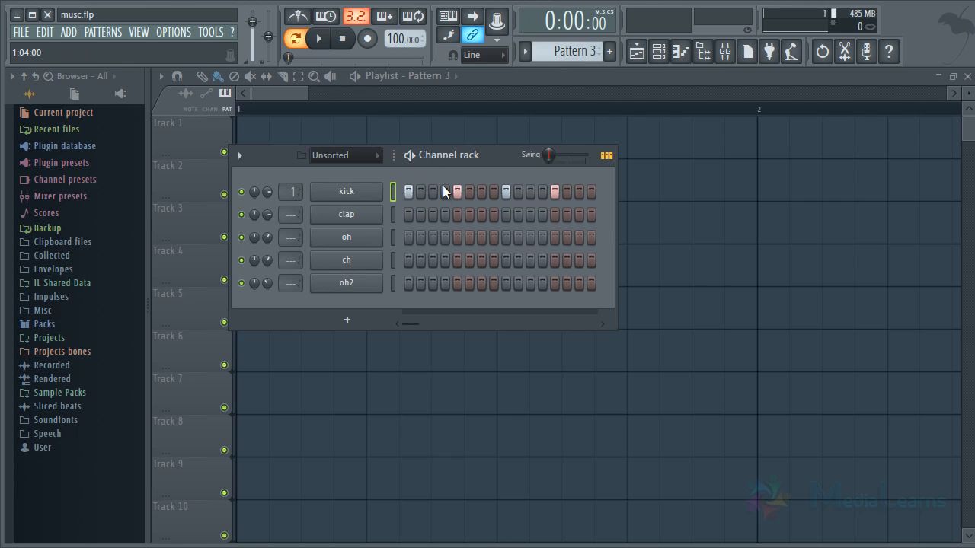
key("space")
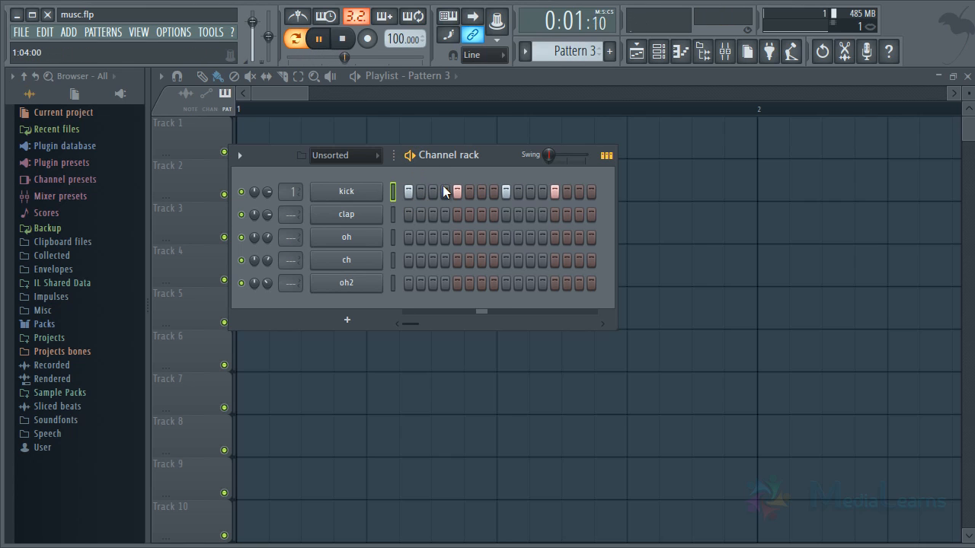
key("space")
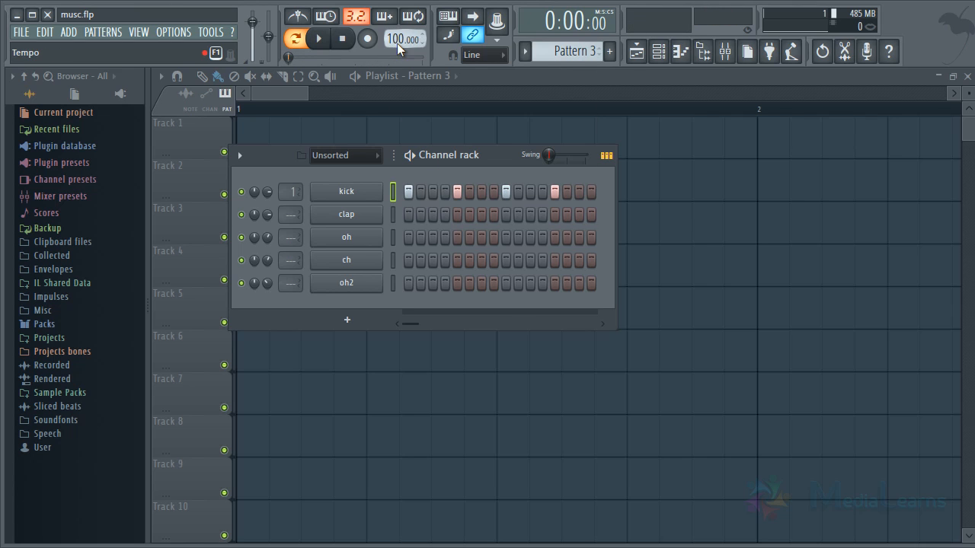
Set the tempo to 150 BPM and play the kick pattern at that speed.
right_click(397, 43)
left_click(575, 173)
key("space")
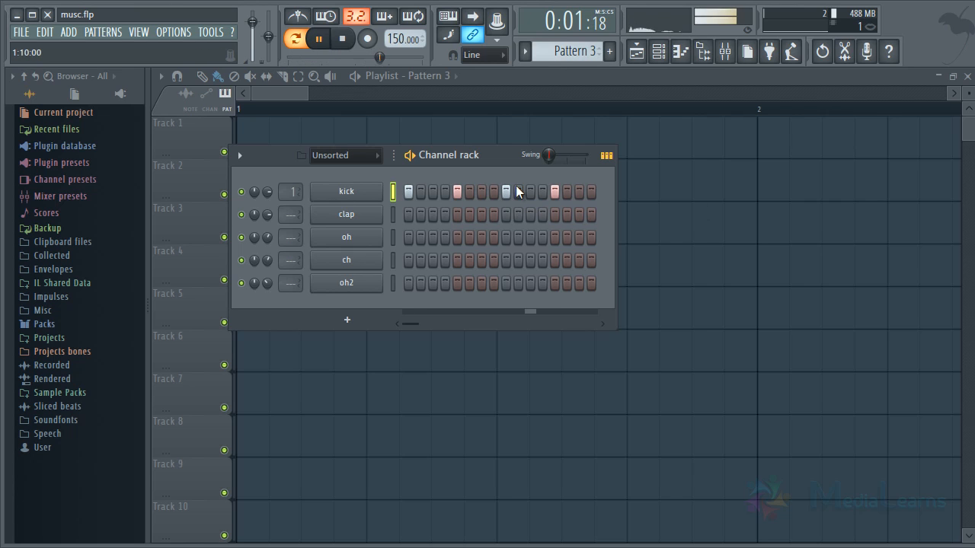
key("space")
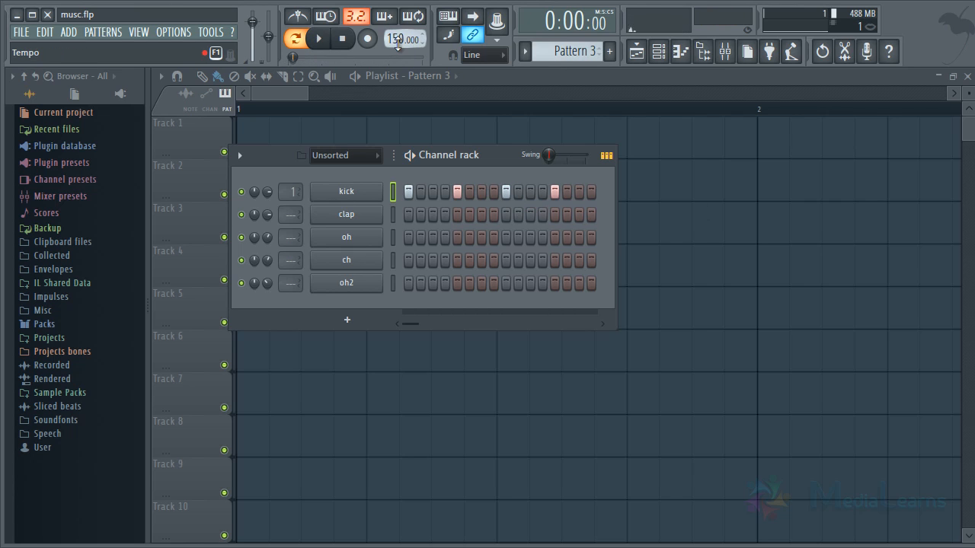
Set the tempo to 80 BPM and play the kick pattern at that speed.
right_click(397, 42)
left_click(570, 74)
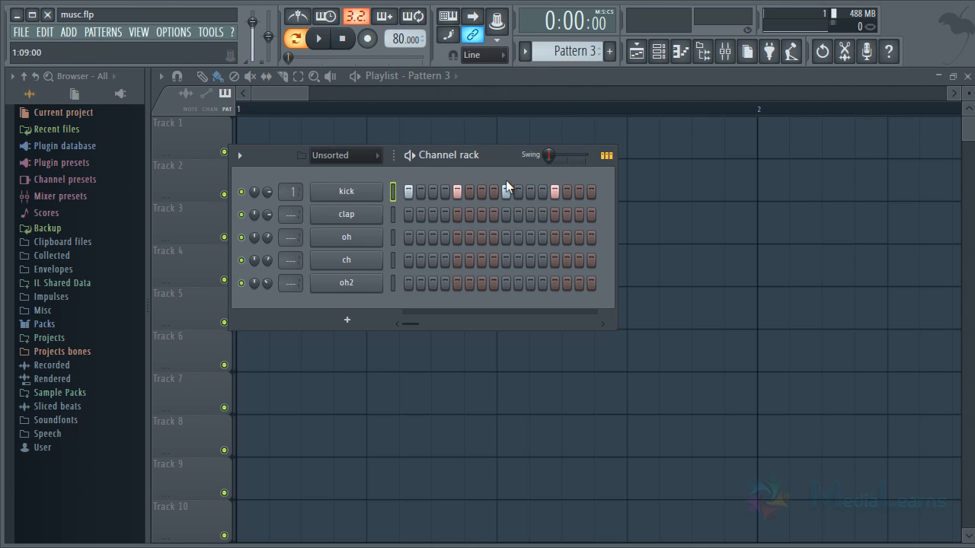
key("space")
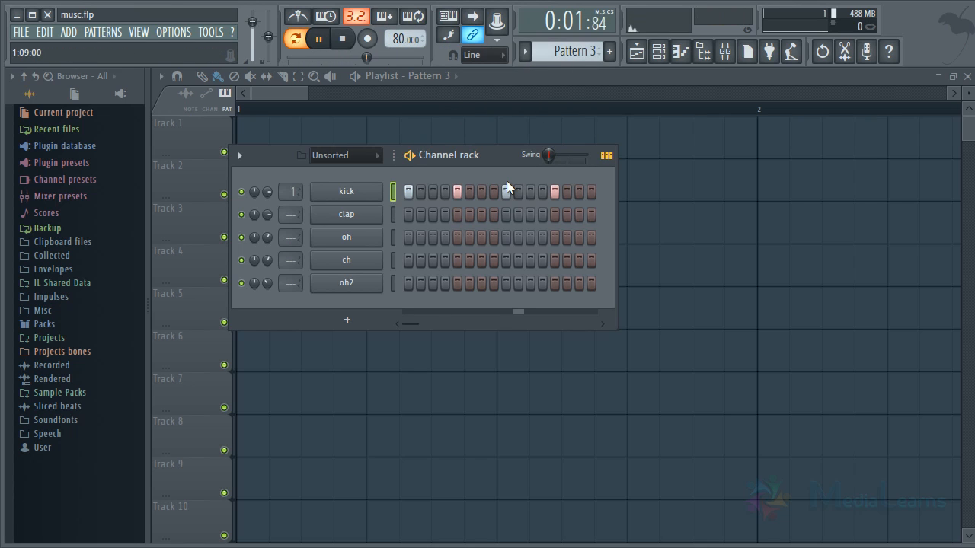
Stop playback, set the tempo to 120 BPM and shift the Channel rack slightly.
key("space")
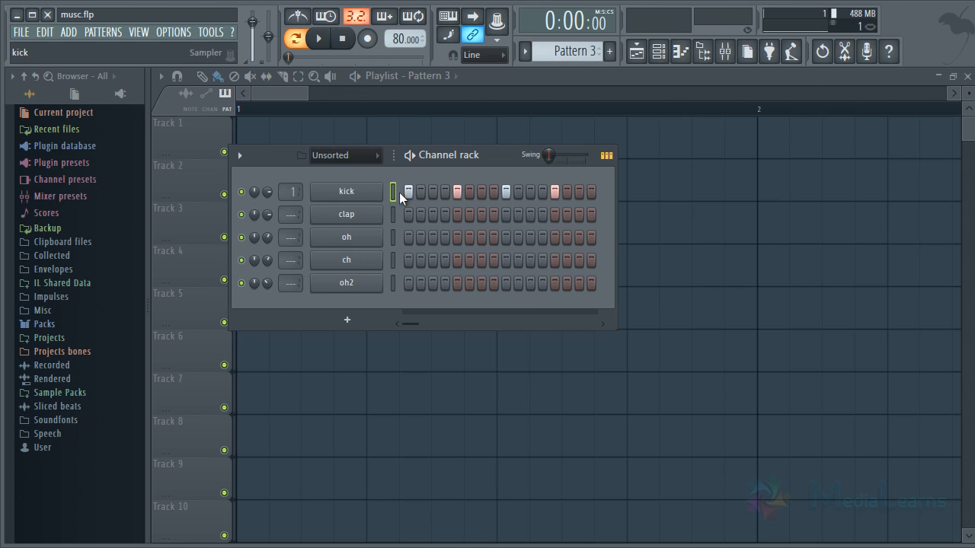
right_click(399, 40)
left_click(562, 129)
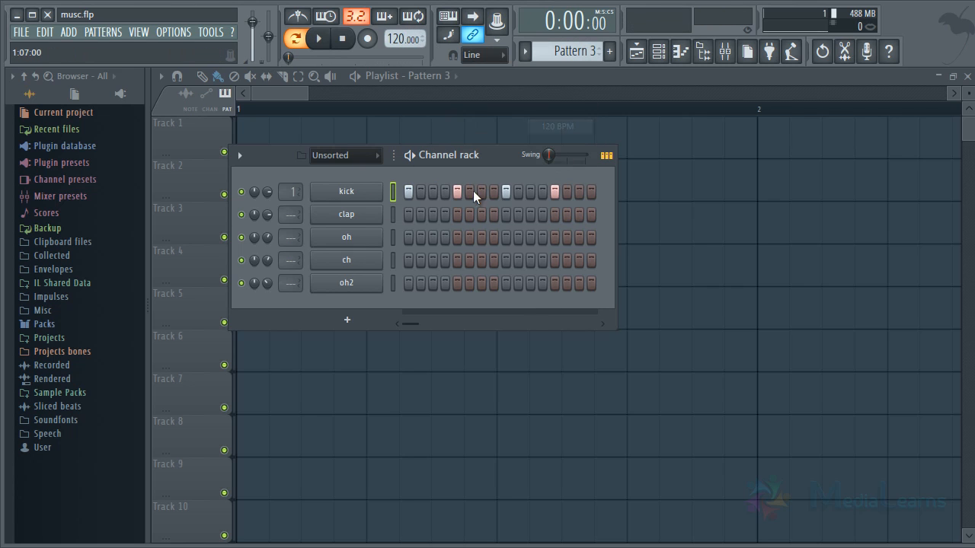
left_click_drag(485, 155, 504, 152)
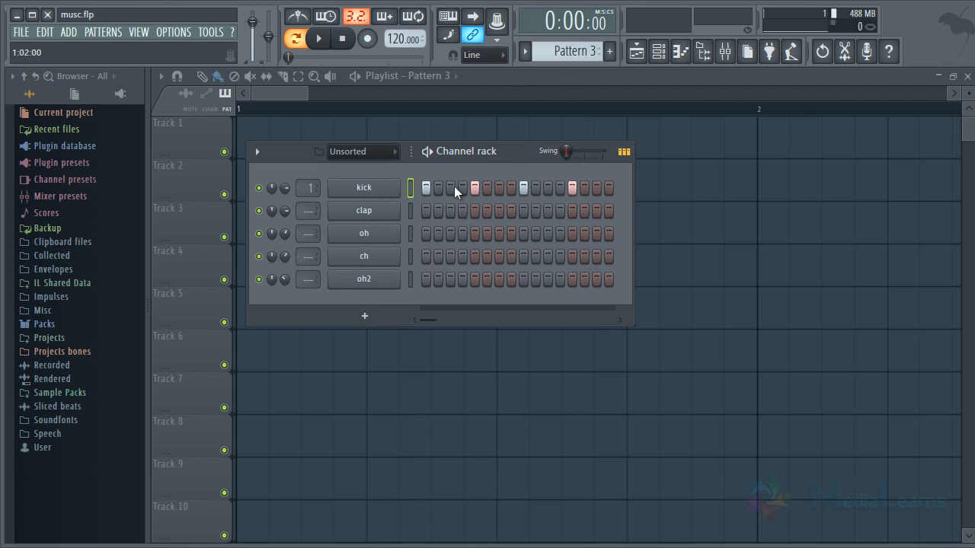
Place a Pattern 3 clip in bar 1 of Track 1 and select that bar's time range.
left_click(702, 206)
scroll(254, 110, "down", 1)
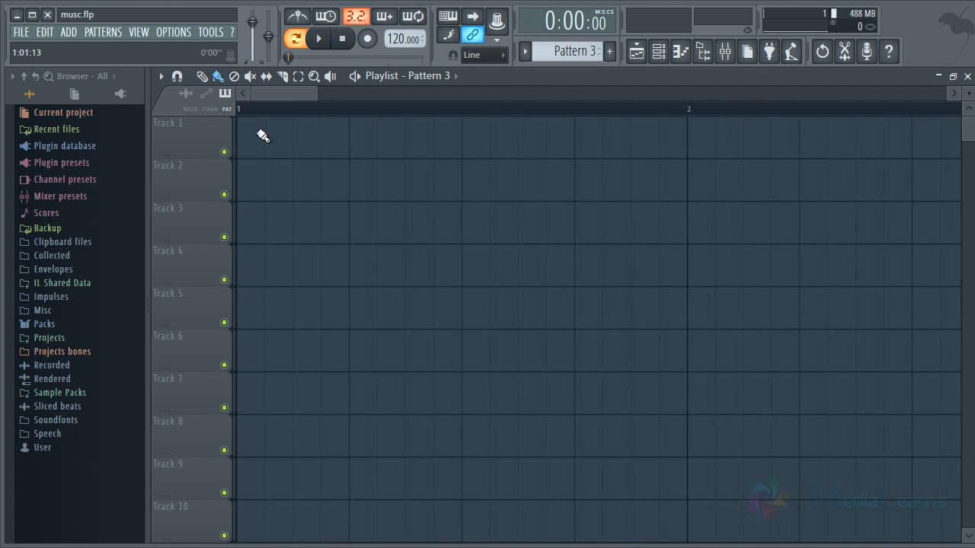
left_click(279, 158)
scroll(330, 115, "down", 2)
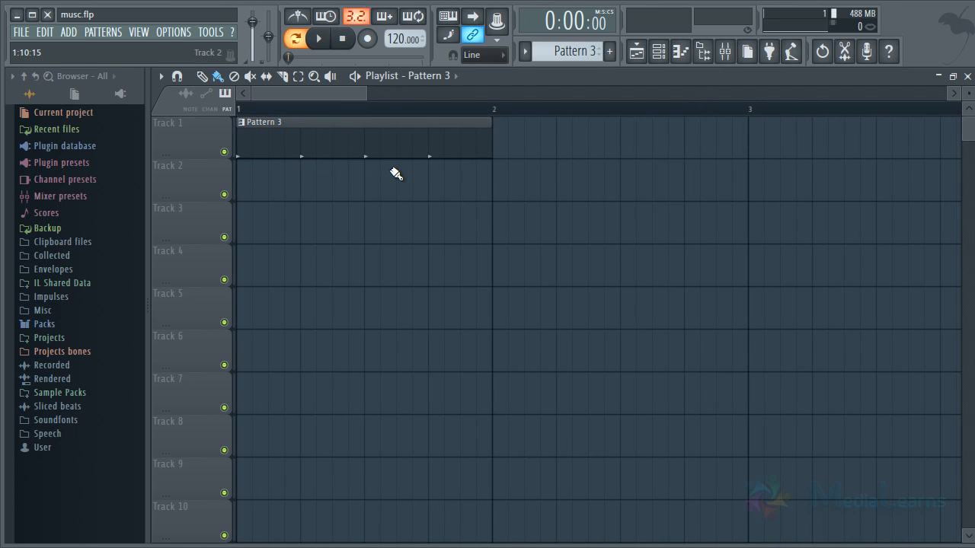
left_click_drag(492, 108, 209, 110)
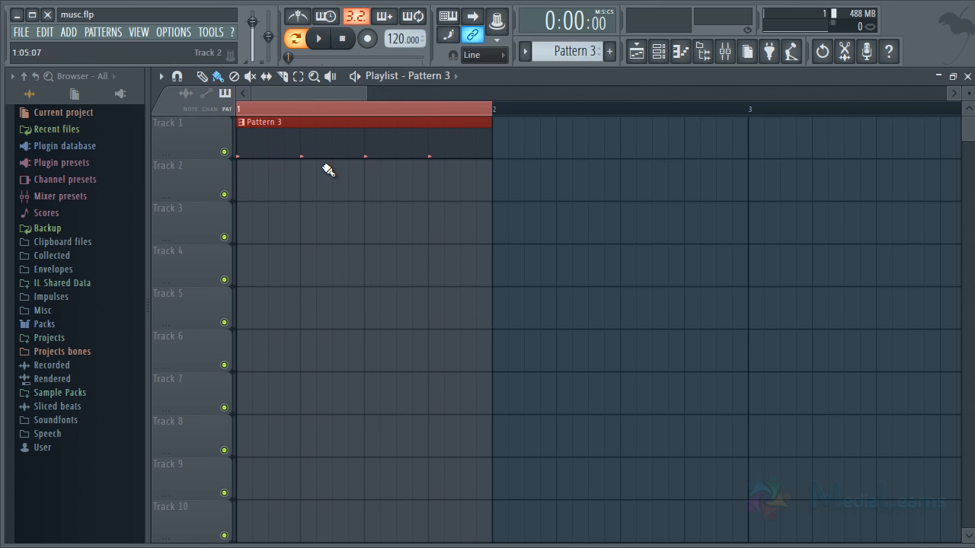
Place Pattern 3 clips diagonally down Tracks 2 to 5, one per bar from bar 2 to bar 5.
left_click(325, 165, "ctrl")
scroll(331, 109, "down", 3)
left_click_drag(256, 141, 379, 187)
left_click_drag(505, 230, 524, 259)
scroll(446, 113, "down", 3)
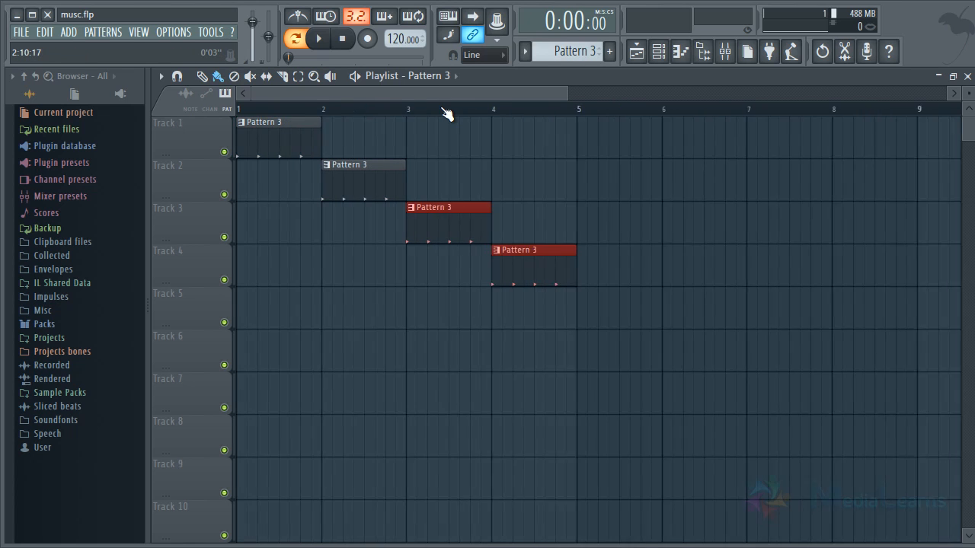
left_click(537, 378)
left_click(552, 303)
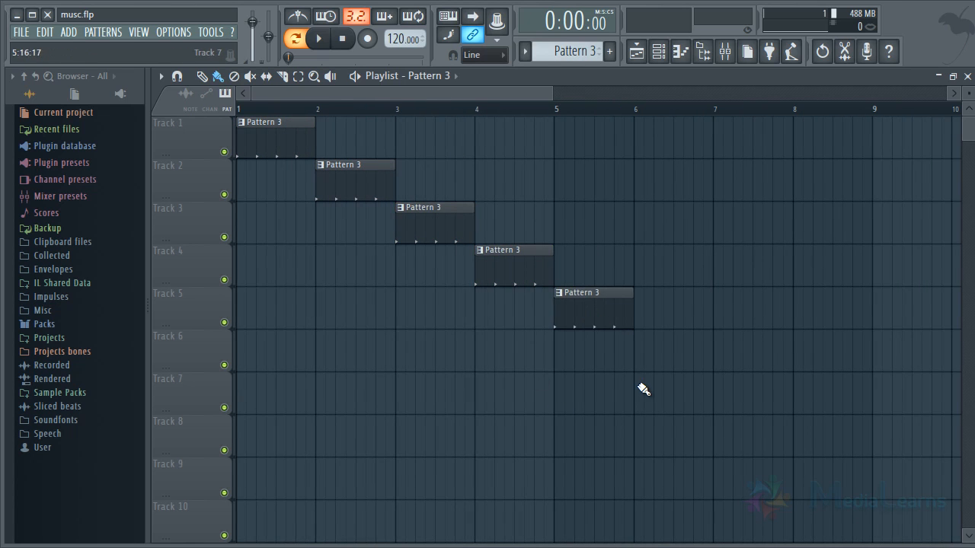
Duplicate the diagonal group of five Pattern 3 clips into bars 6 to 10.
left_click_drag(634, 109, 236, 109)
scroll(284, 114, "down", 2)
scroll(281, 111, "down", 2)
left_click(300, 113, "ctrl")
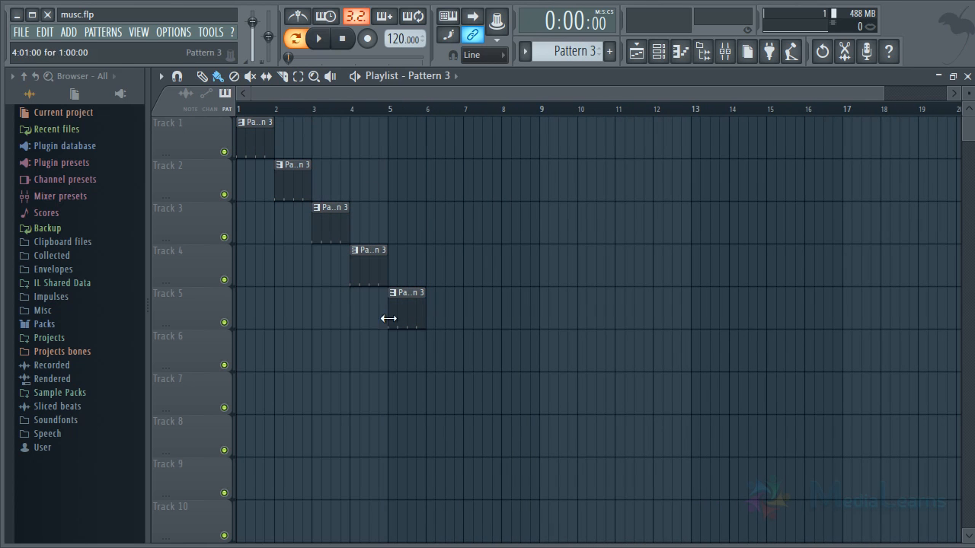
left_click_drag(459, 386, 440, 133)
left_click(727, 186, "ctrl")
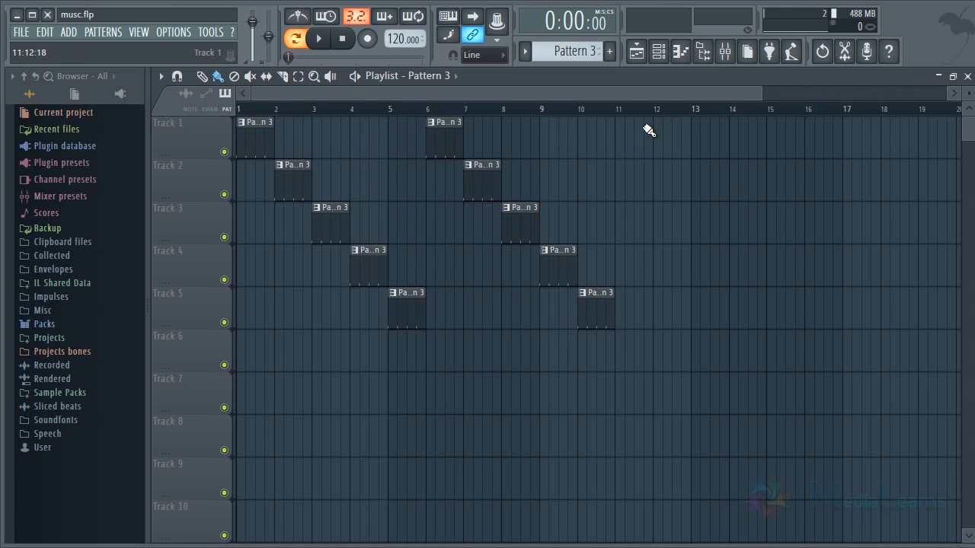
Duplicate the two five-clip groups repeatedly to fill bars 11 to 30.
scroll(614, 112, "down", 2)
left_click_drag(570, 370, 550, 124)
scroll(555, 120, "down", 4)
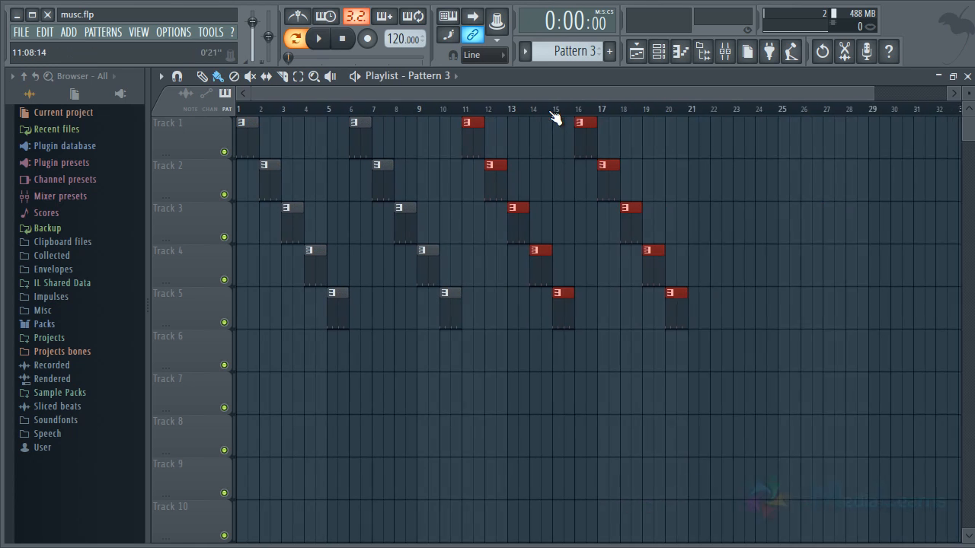
left_click(680, 255, "ctrl")
left_click_drag(698, 370, 647, 137)
left_click(649, 257, "ctrl")
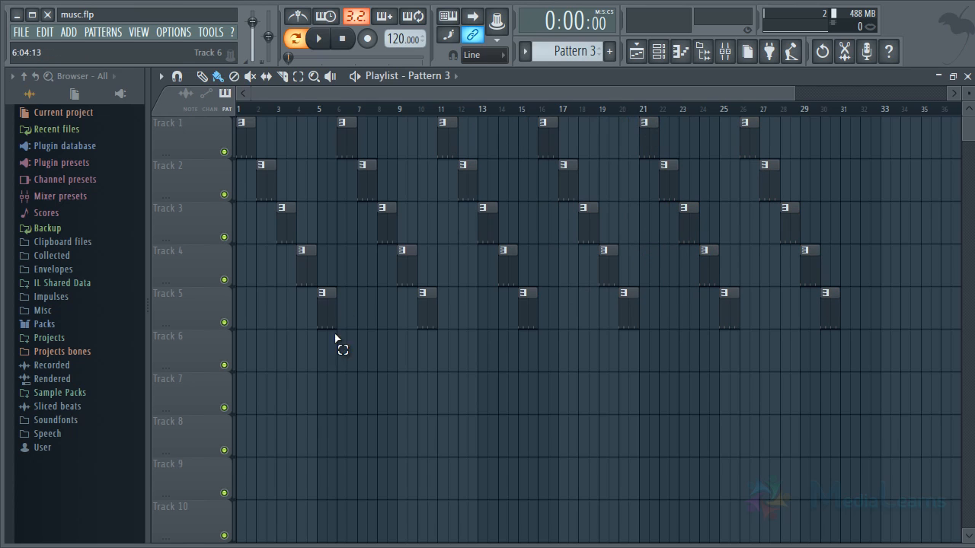
Highlight clips across the groups in bars 1 to 30 to count the bars.
left_click_drag(340, 344, 218, 142)
left_click_drag(418, 361, 400, 229)
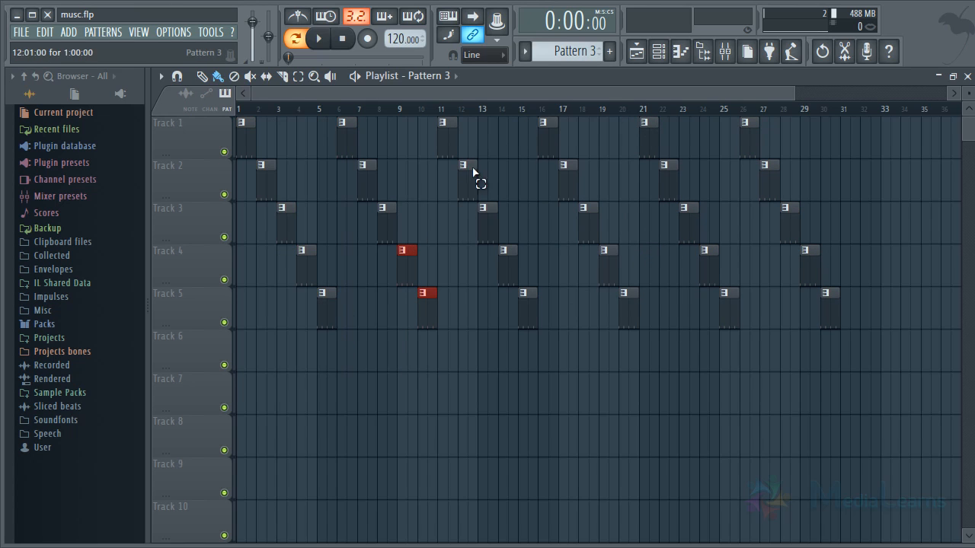
left_click_drag(472, 172, 877, 306)
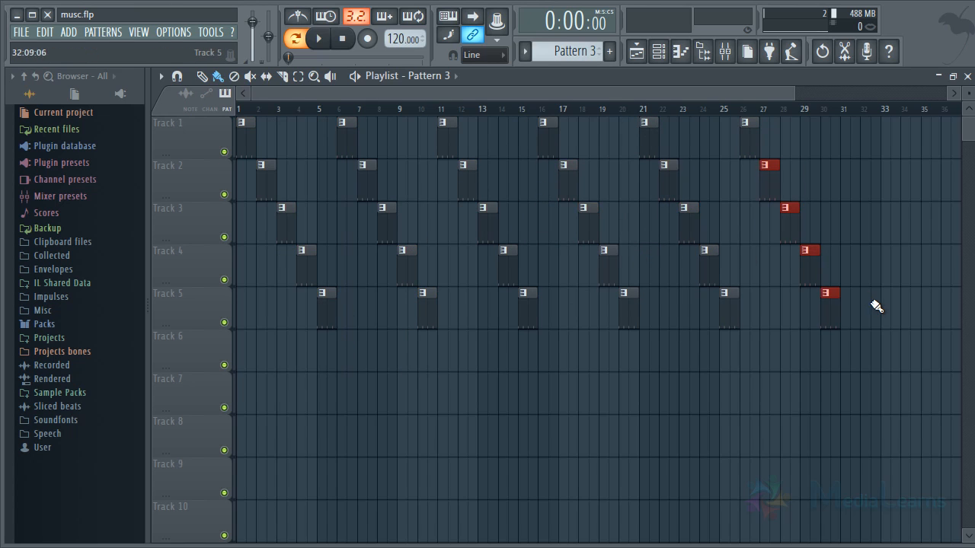
left_click(895, 158, "ctrl")
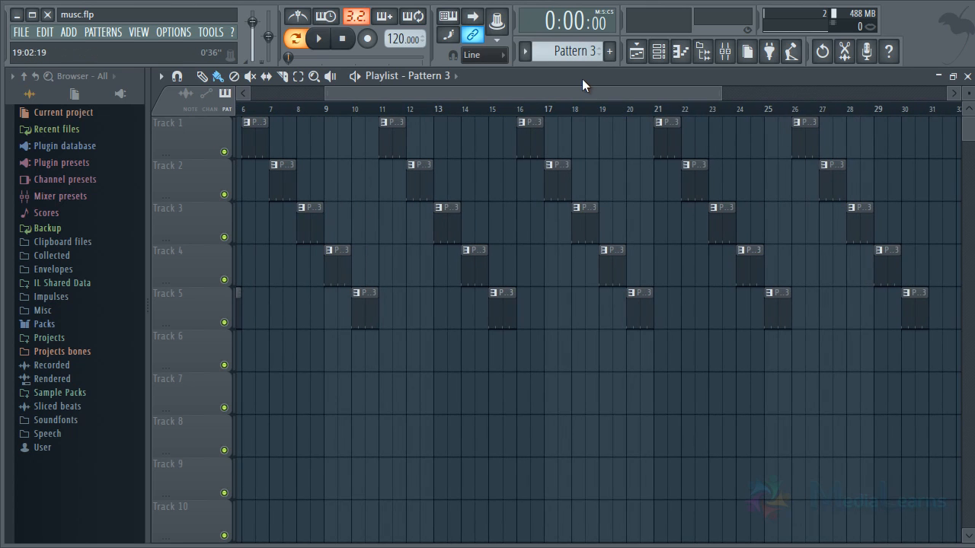
left_click_drag(526, 95, 387, 115)
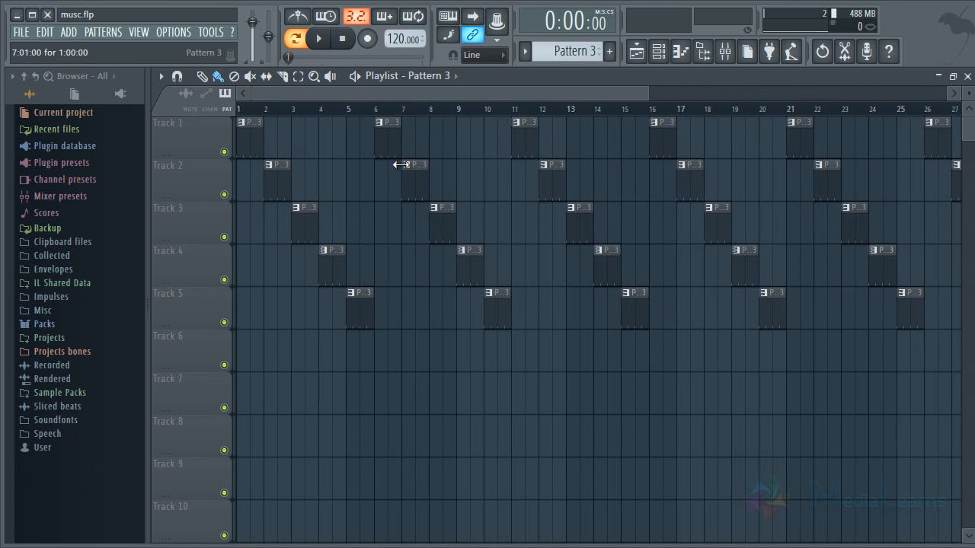
Play the song from bar 1 for a few bars and stop it.
key("space")
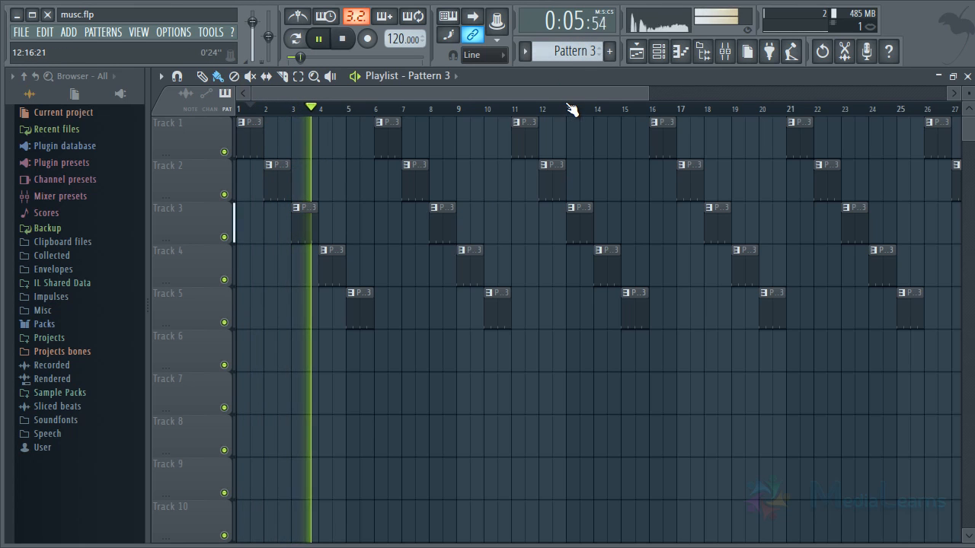
left_click_drag(568, 95, 925, 147)
left_click(720, 110)
key("space")
Move the playhead to the start of bar 30 and play the last clip briefly.
left_click(450, 109)
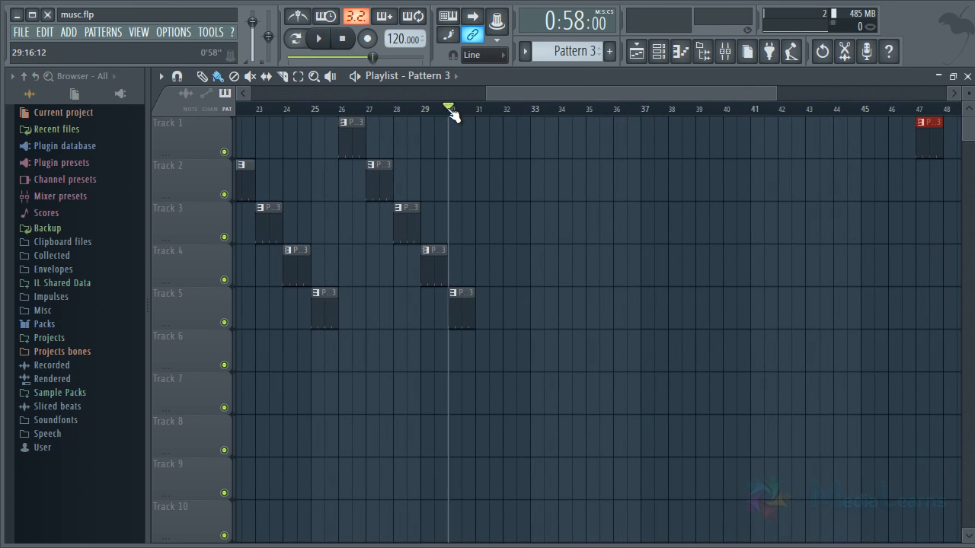
scroll(450, 109, "up", 3)
scroll(454, 117, "up", 3)
key("space")
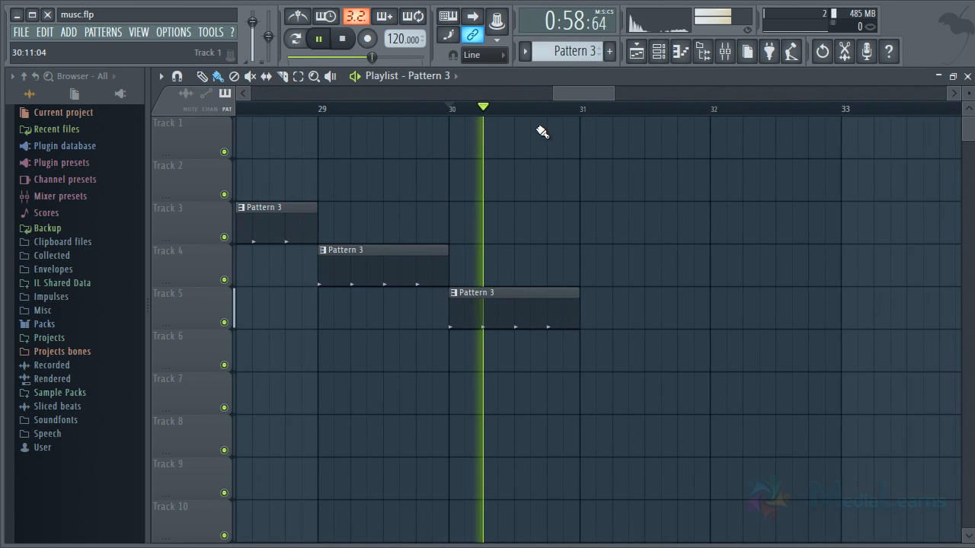
key("space")
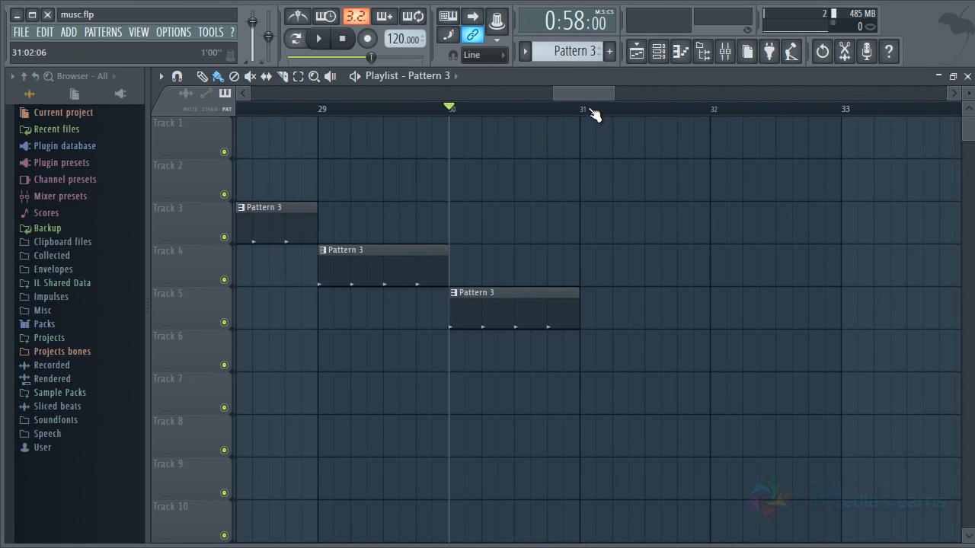
Replay the song from the second half of bar 29 and place the playhead at the start of bar 31.
left_click(582, 110)
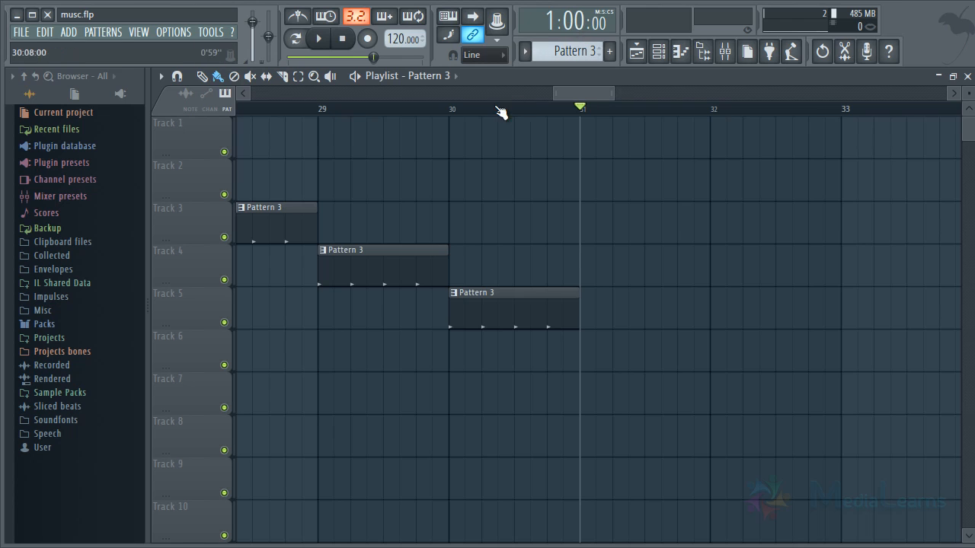
left_click_drag(500, 113, 399, 116)
key("space")
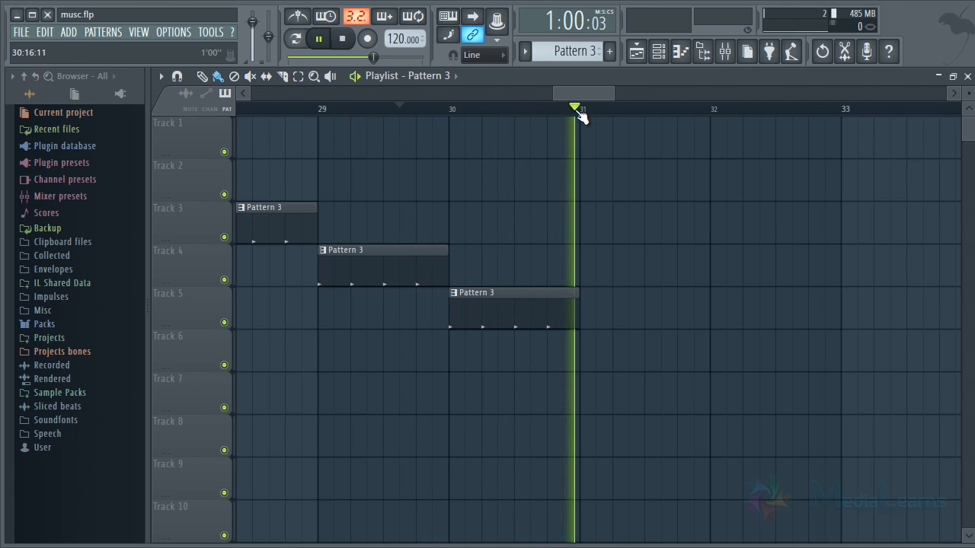
key("space")
left_click(584, 105)
Select the playlist time range from bar 1 through bar 30.
scroll(584, 105, "down", 7)
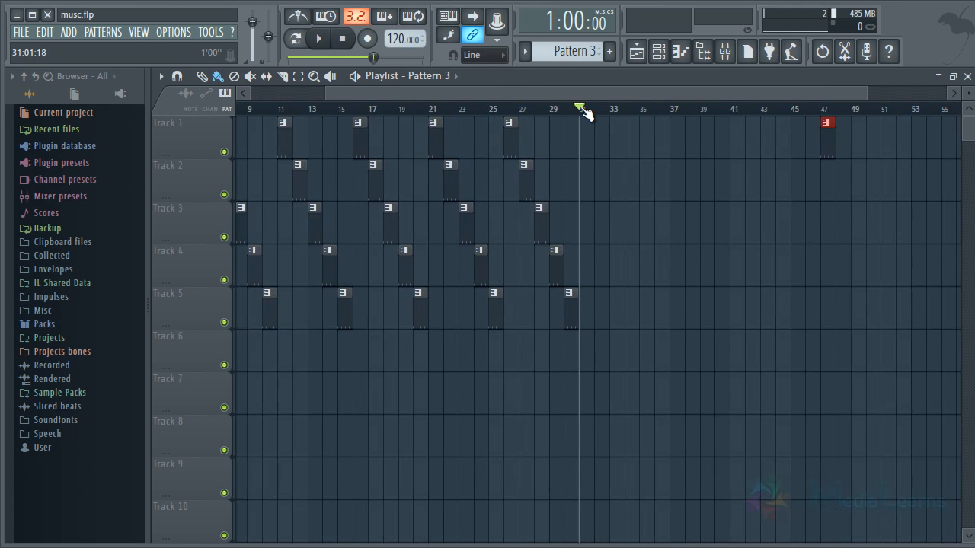
left_click_drag(542, 89, 366, 87)
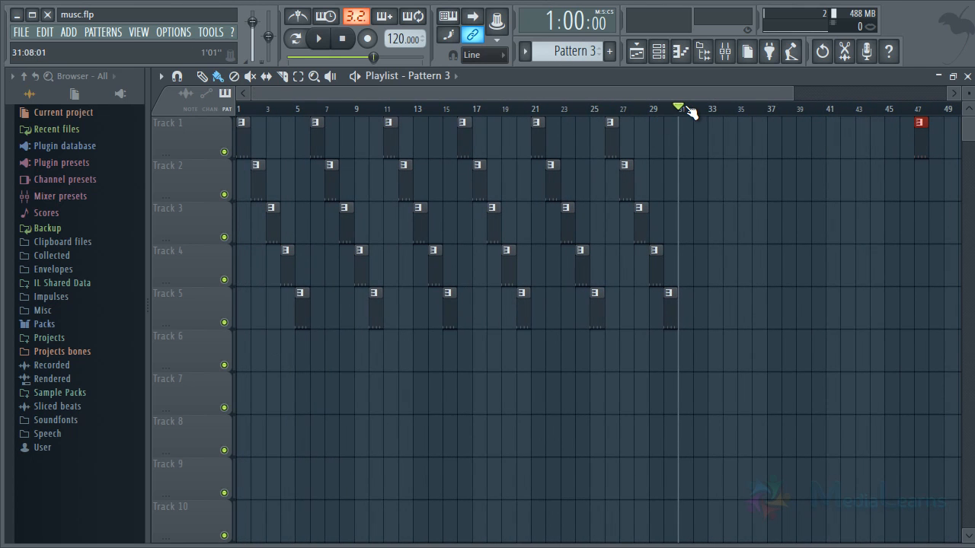
left_click_drag(681, 110, 247, 92)
scroll(292, 110, "up", 2)
scroll(288, 106, "up", 2)
right_click(426, 418)
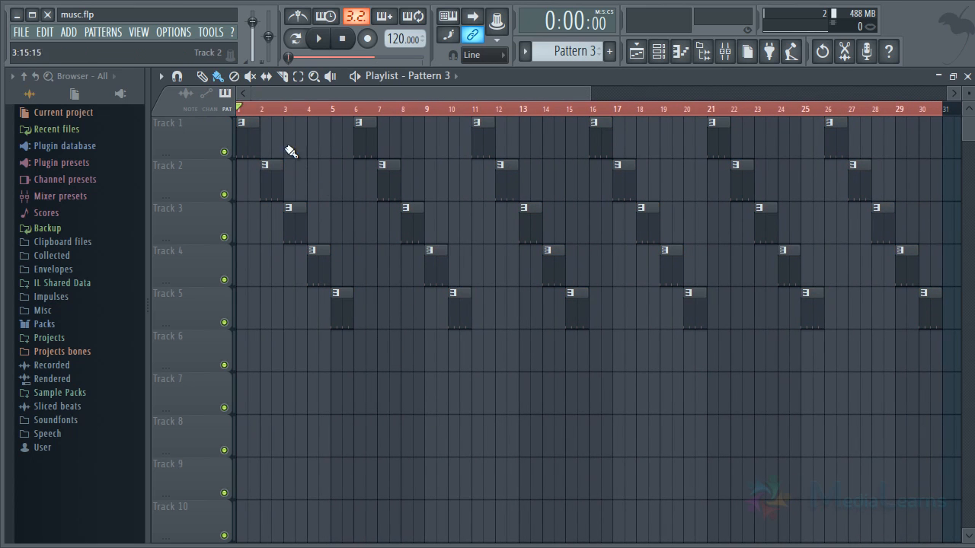
Highlight the clips in the first two groups to count them, and clear the selection.
left_click(275, 180)
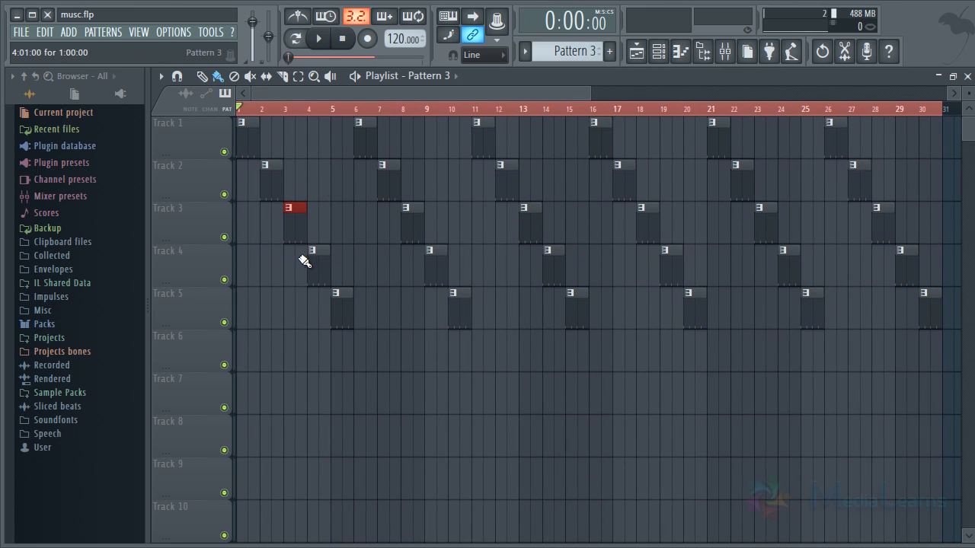
left_click(318, 274)
left_click(343, 312)
left_click_drag(363, 328, 217, 108)
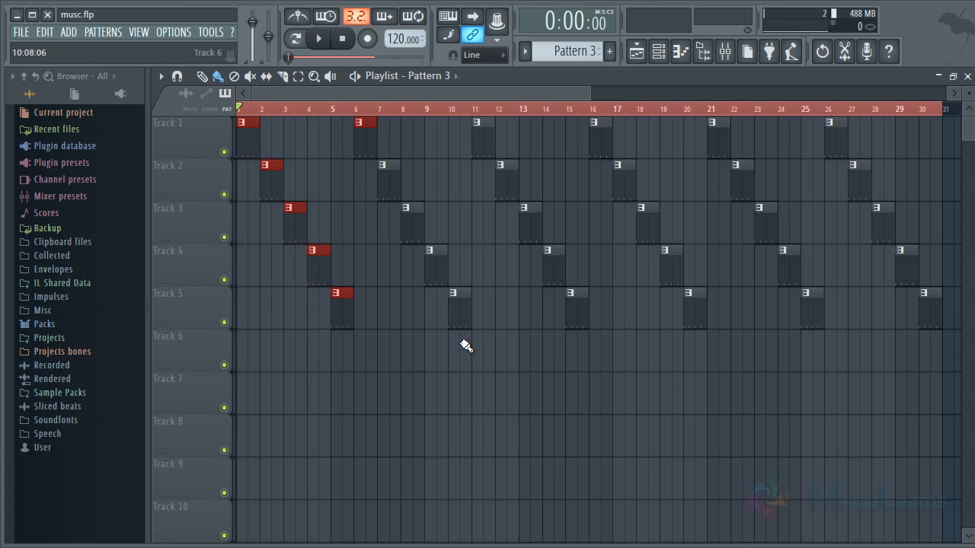
left_click_drag(462, 339, 405, 168)
left_click_drag(444, 97, 543, 97)
key("ctrl+d")
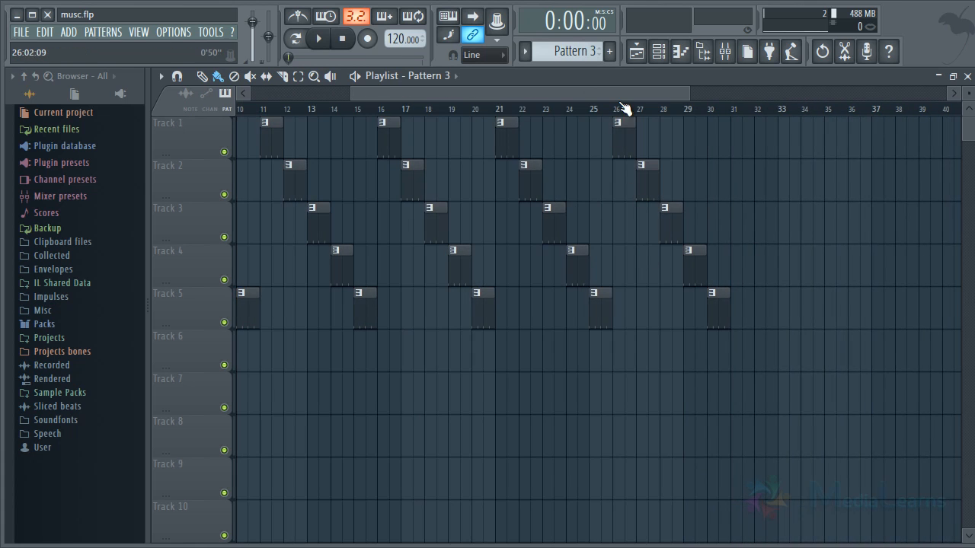
Reselect the time range covering bars 1 to 30 and remove the highlight from its clips.
left_click_drag(621, 96, 720, 96)
left_click_drag(587, 95, 465, 94)
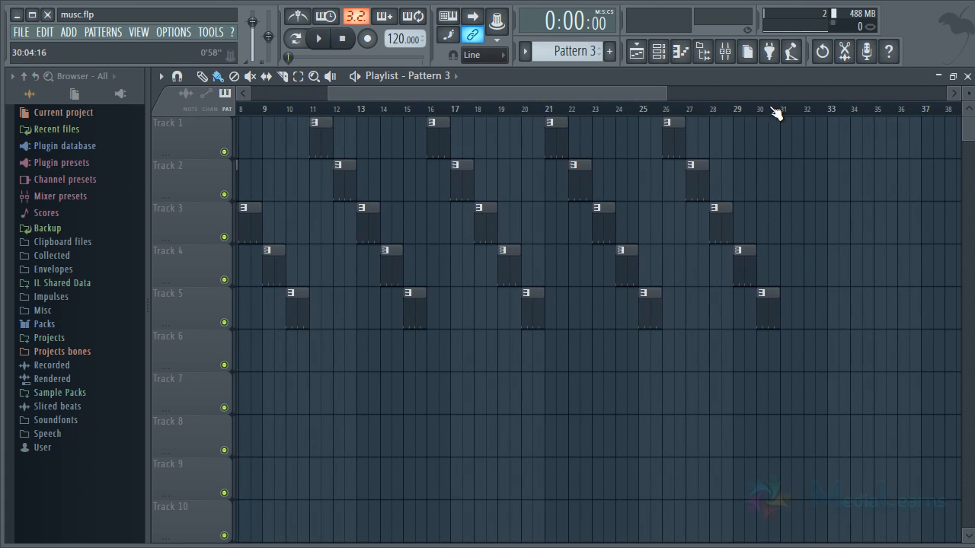
left_click_drag(777, 112, 170, 147)
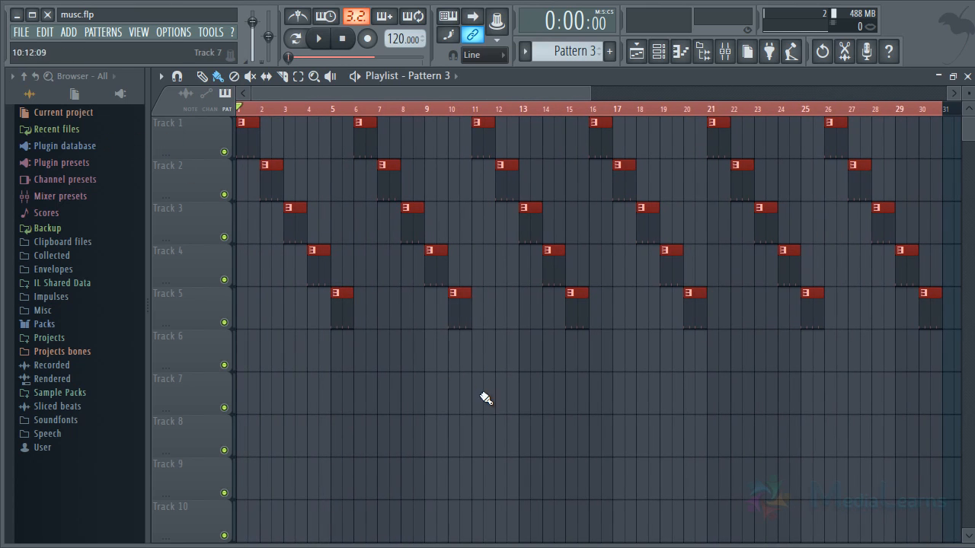
left_click(486, 398)
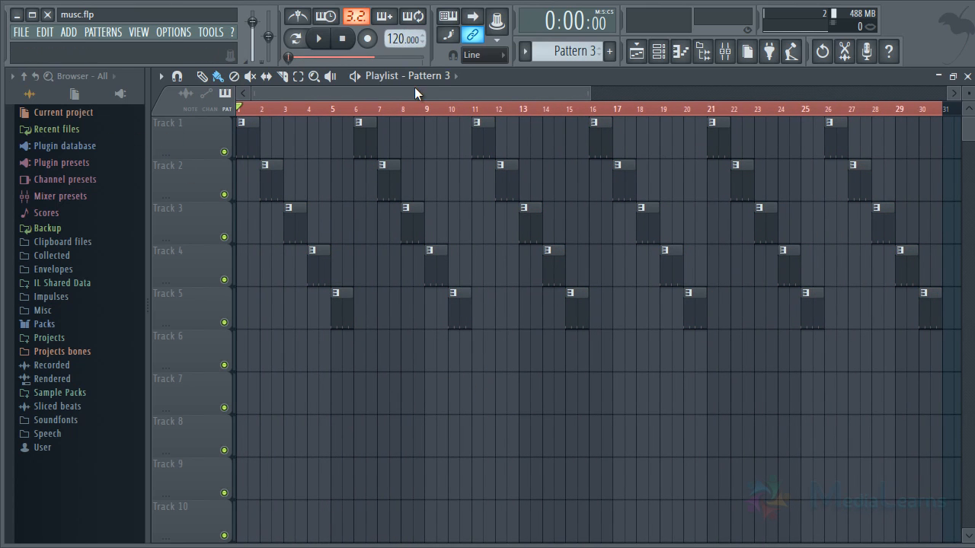
Duplicate the last diagonal group of five clips into bars 31 to 35.
scroll(420, 113, "down", 2)
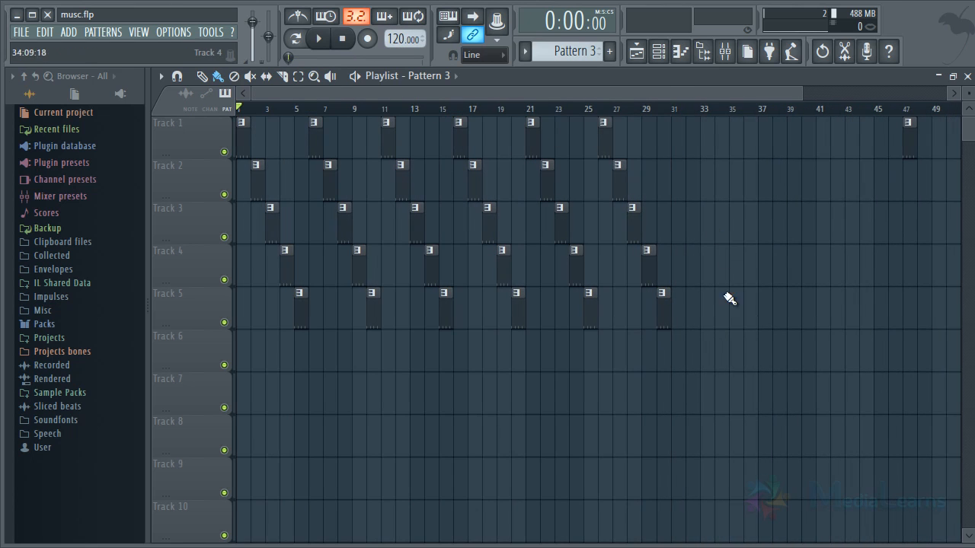
left_click_drag(729, 371, 674, 131)
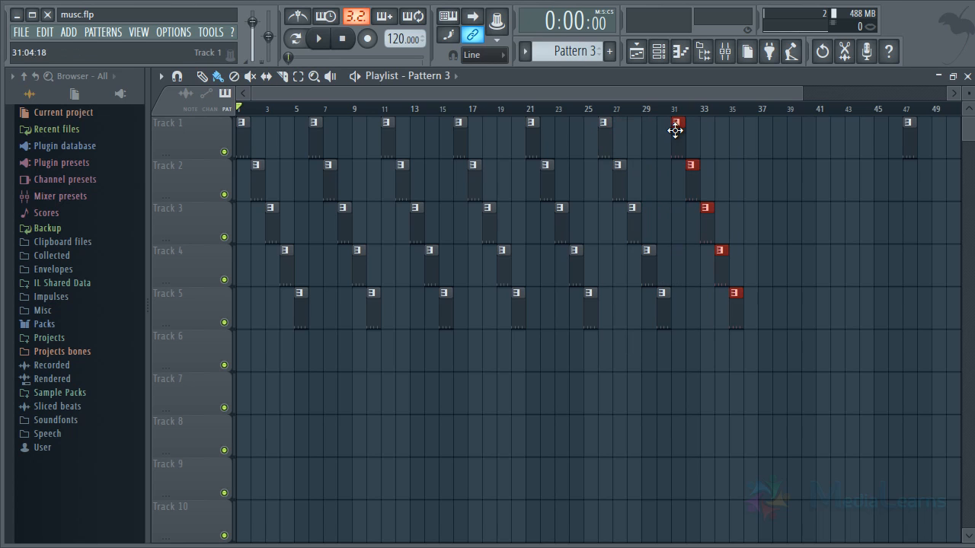
left_click(663, 175)
Play the song from bar 30, stop it and move the playhead to bar 32.
left_click(655, 111)
scroll(670, 115, "up", 2)
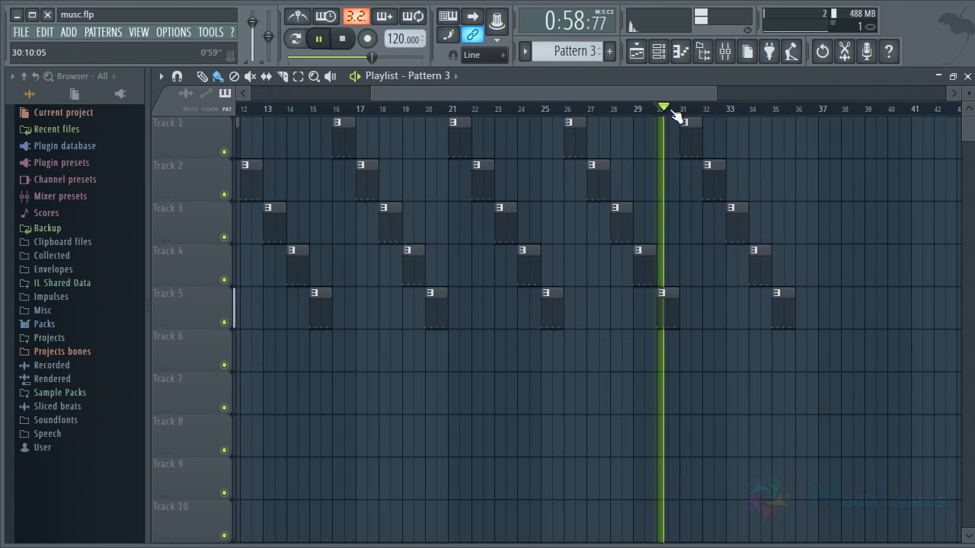
left_click(702, 109)
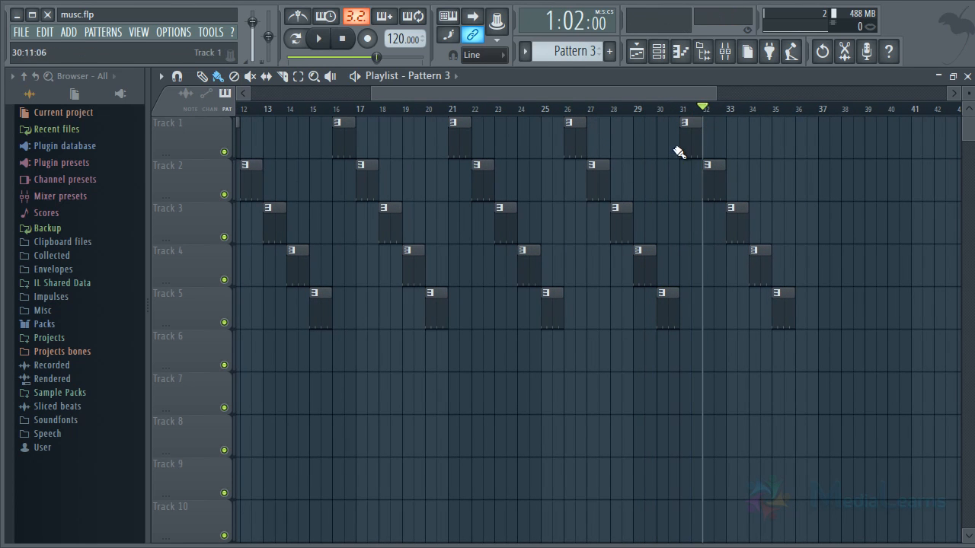
Play the song briefly from bar 32, stop it and move the playhead to the start of bar 36.
left_click_drag(678, 131, 828, 307)
right_click(837, 293)
key("space")
key("space")
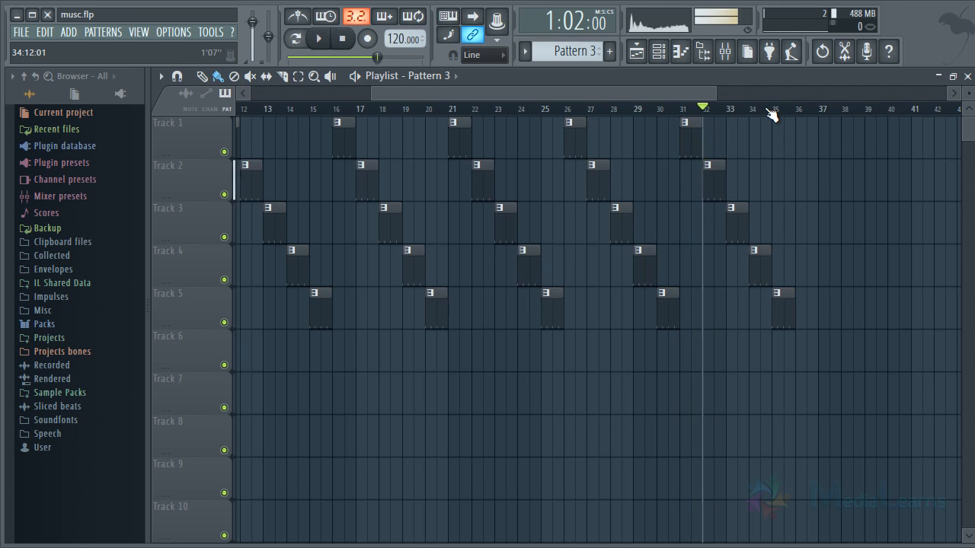
left_click(783, 109)
left_click_drag(785, 109, 795, 110)
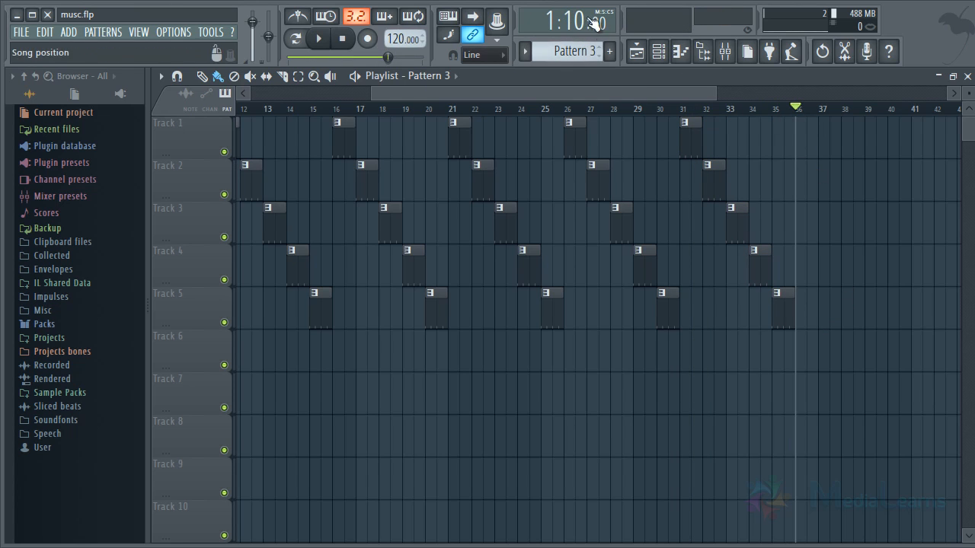
Set the tempo to 140 BPM and play the song briefly from bar 35.
right_click(402, 41)
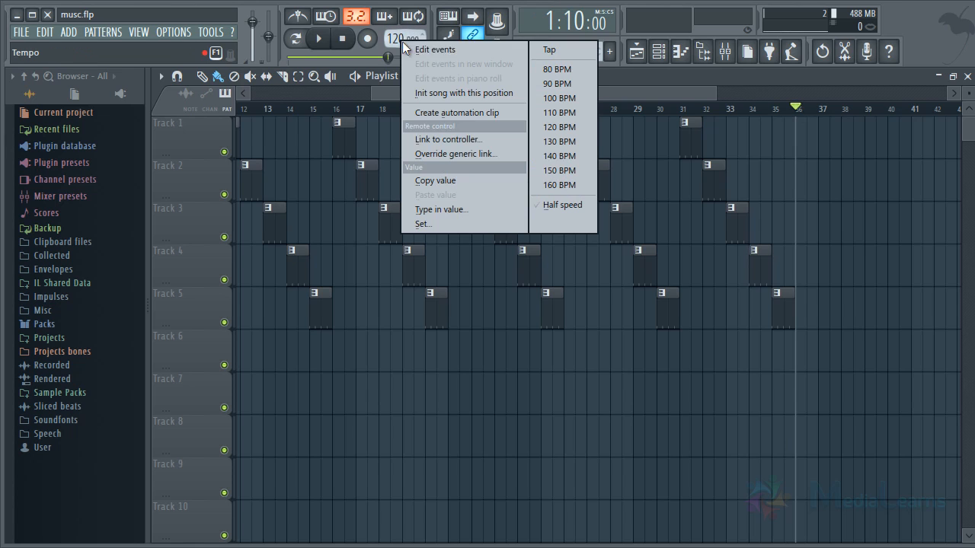
left_click(541, 160)
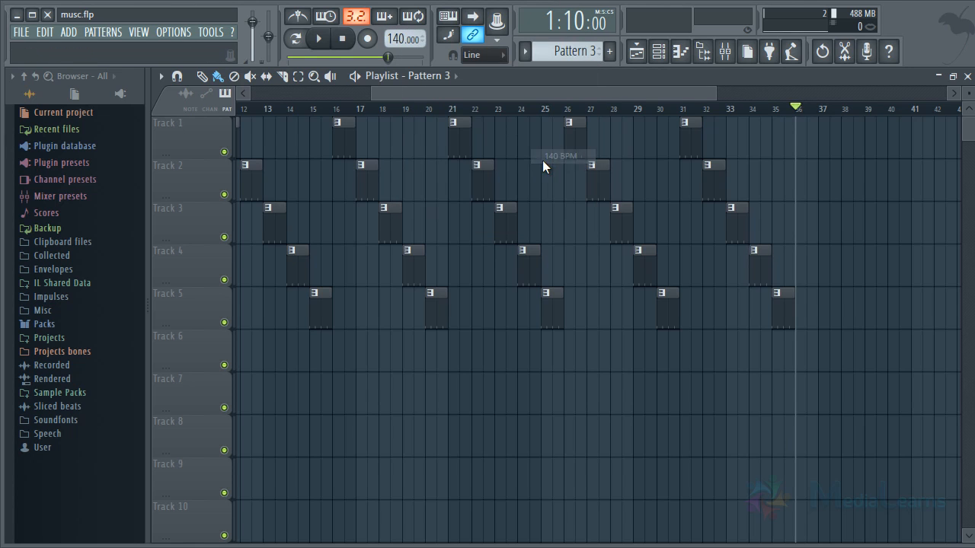
left_click(779, 112)
key("space")
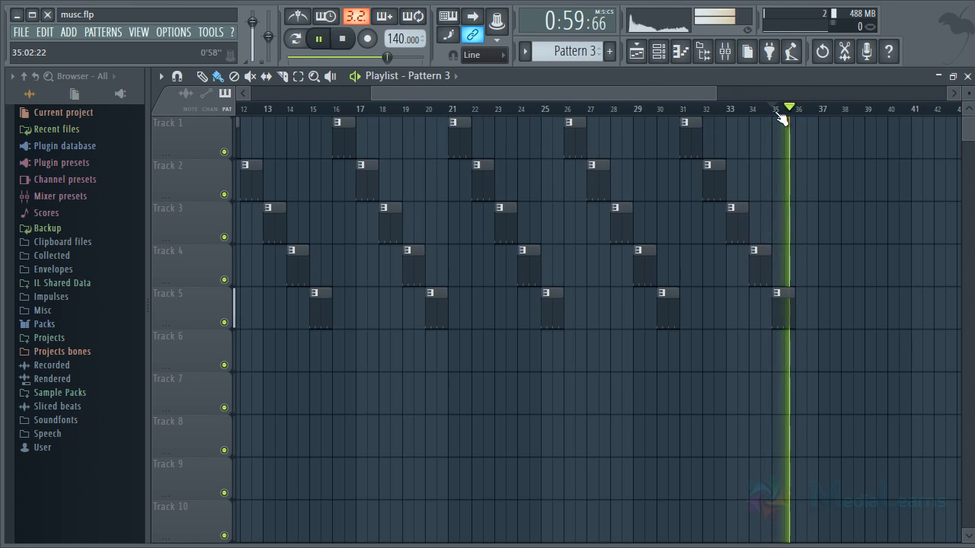
key("space")
Place the playhead at the start of bar 36, at the end of the last clip.
scroll(812, 115, "down", 3)
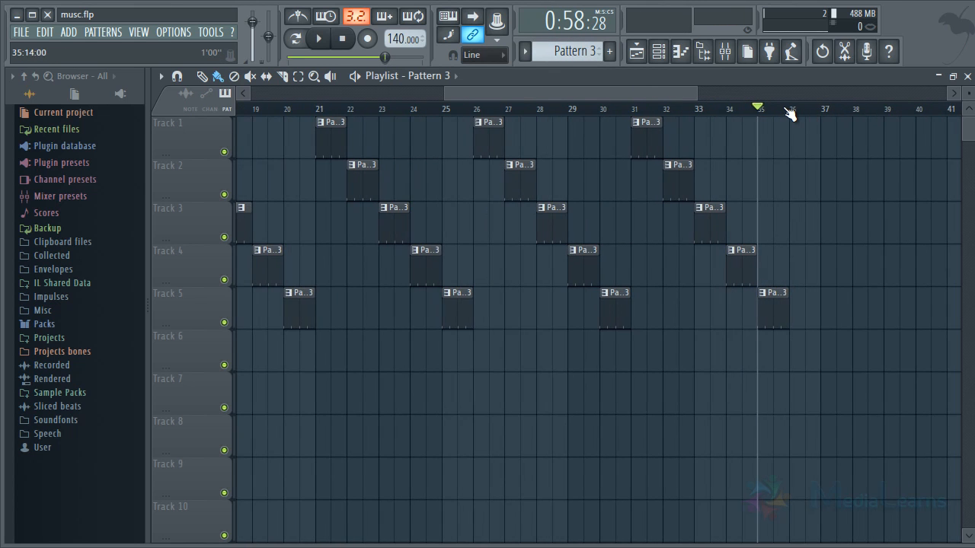
left_click(789, 110)
scroll(789, 113, "down", 3)
left_click_drag(743, 411, 190, 114)
left_click(408, 360, "ctrl")
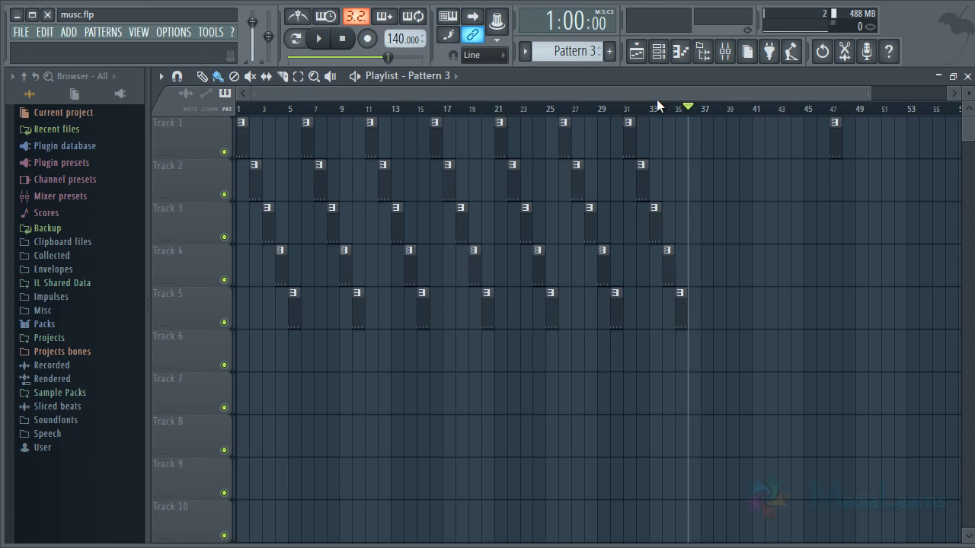
Remove the stray clip at bar 47 and delete all remaining clips from the playlist.
right_click(832, 138)
key("ctrl+a")
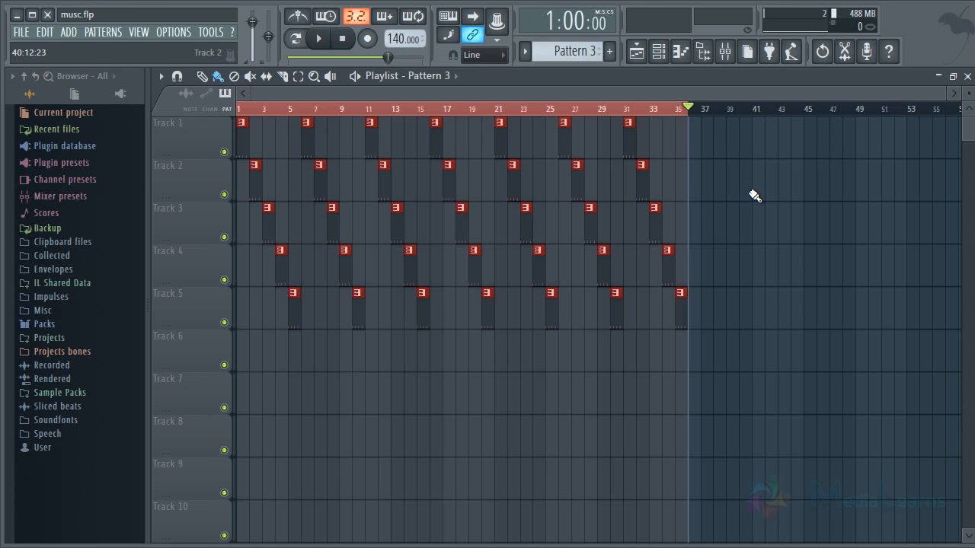
key("Delete")
right_click(687, 158, "ctrl")
right_click(686, 161, "ctrl")
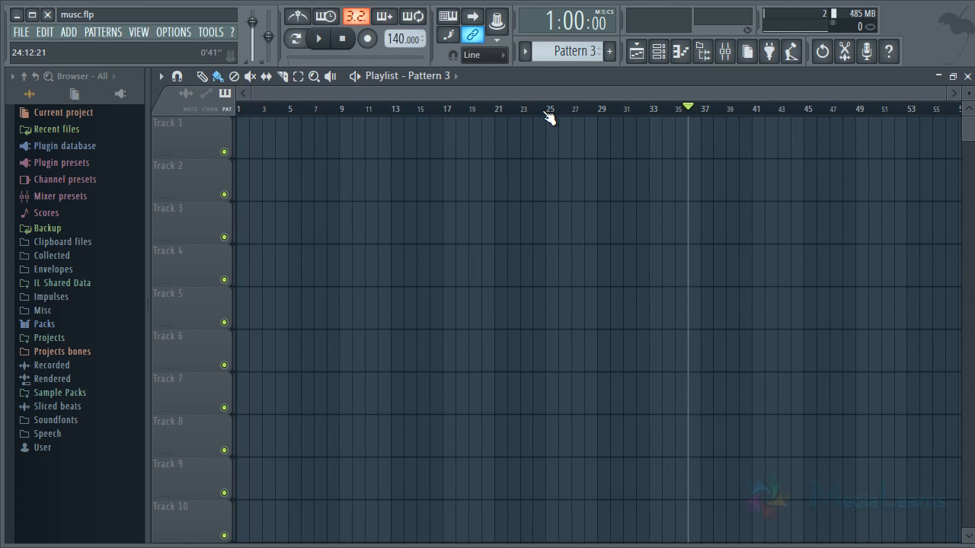
Open the tempo tapper and tap a steady beat to set the tempo to 115 BPM.
right_click(401, 41)
left_click(544, 52)
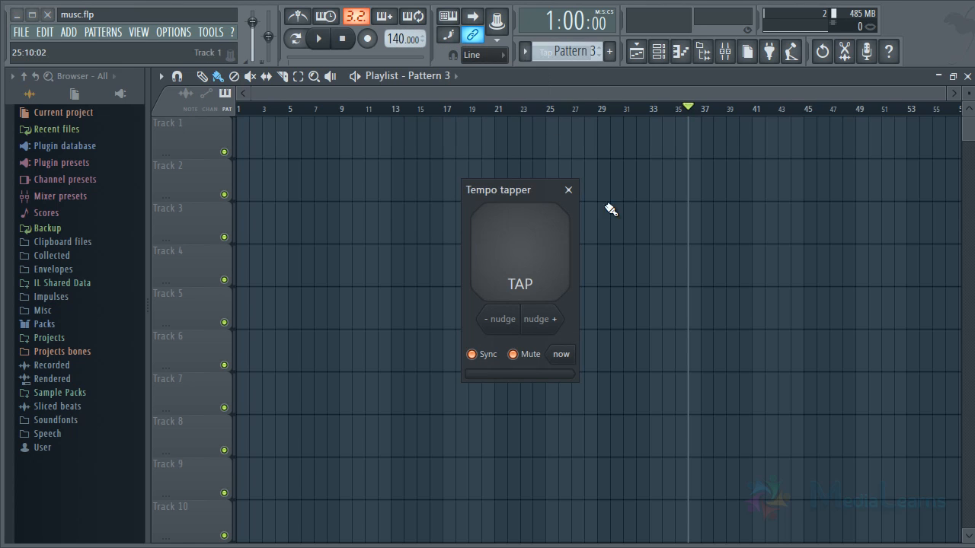
left_click(508, 240)
left_click(508, 240)
left_click(508, 240)
left_click(508, 240)
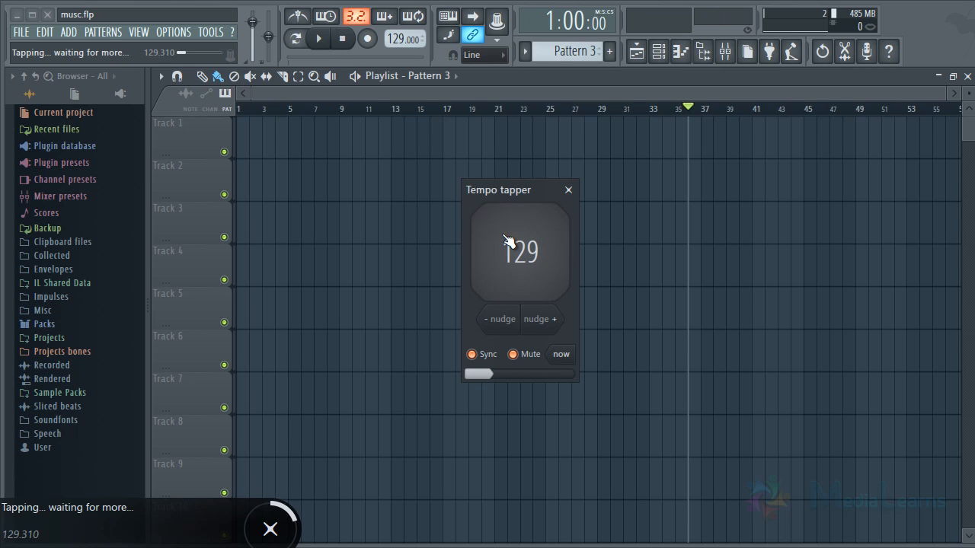
left_click(508, 241)
left_click(508, 241)
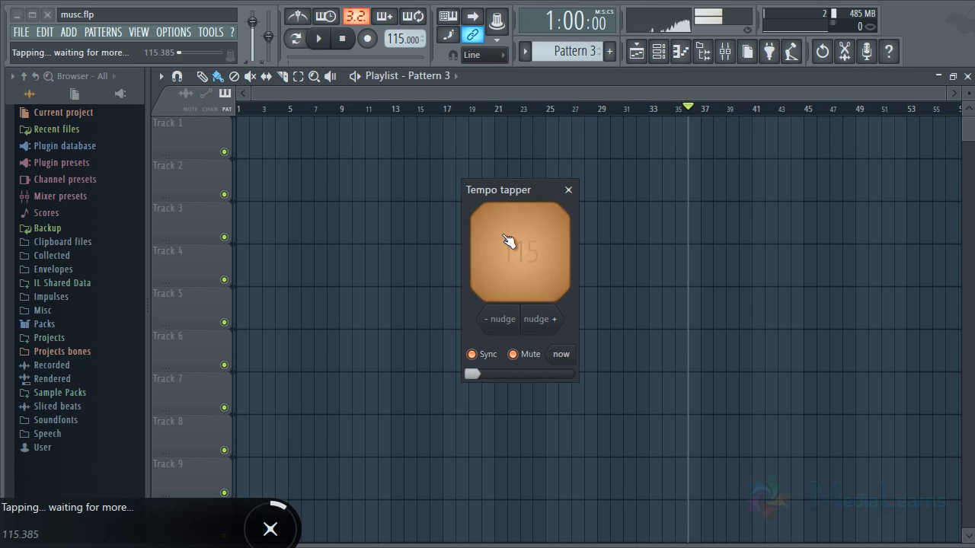
left_click(508, 241)
left_click(508, 241)
left_click(508, 240)
left_click(508, 240)
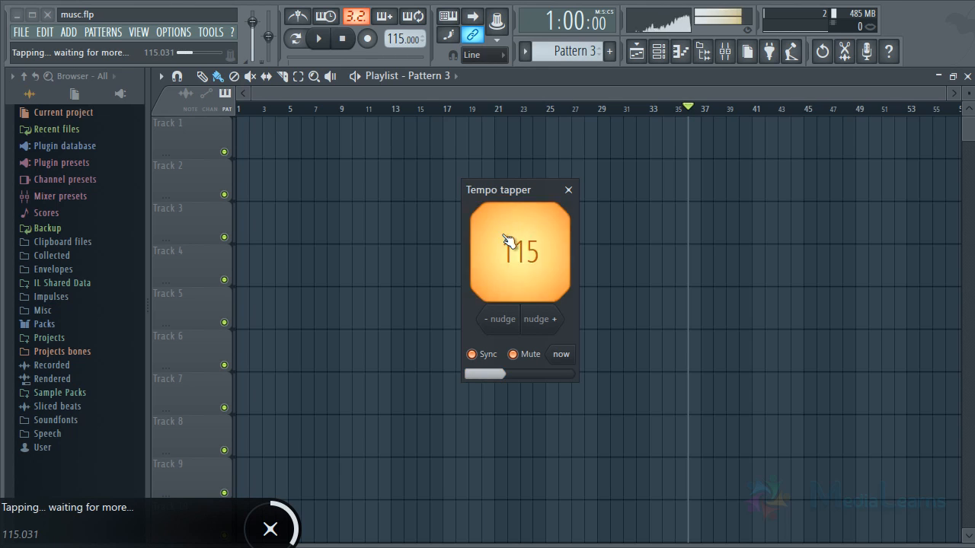
left_click(508, 240)
left_click(507, 241)
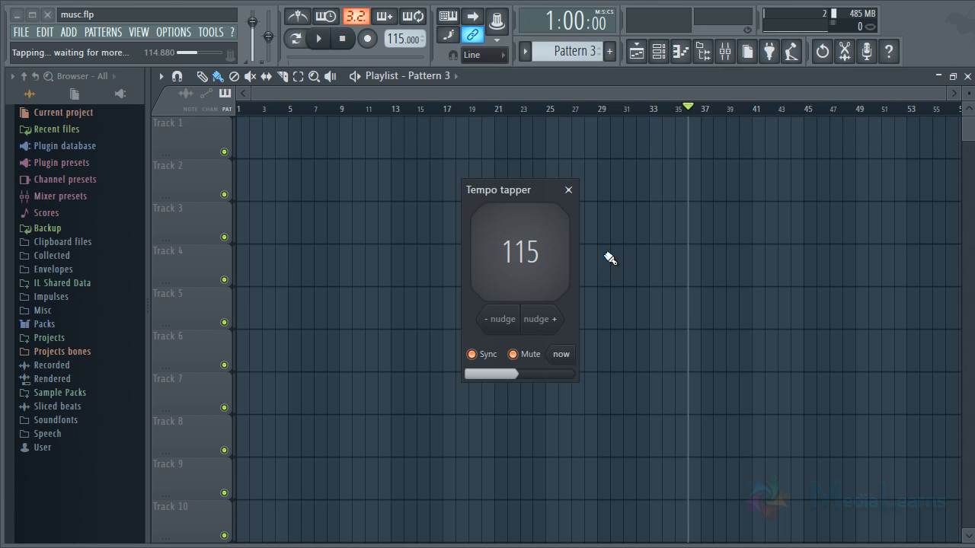
Reposition the tempo tapper and tap a new beat to set the tempo to 118 BPM.
left_click_drag(524, 185, 482, 154)
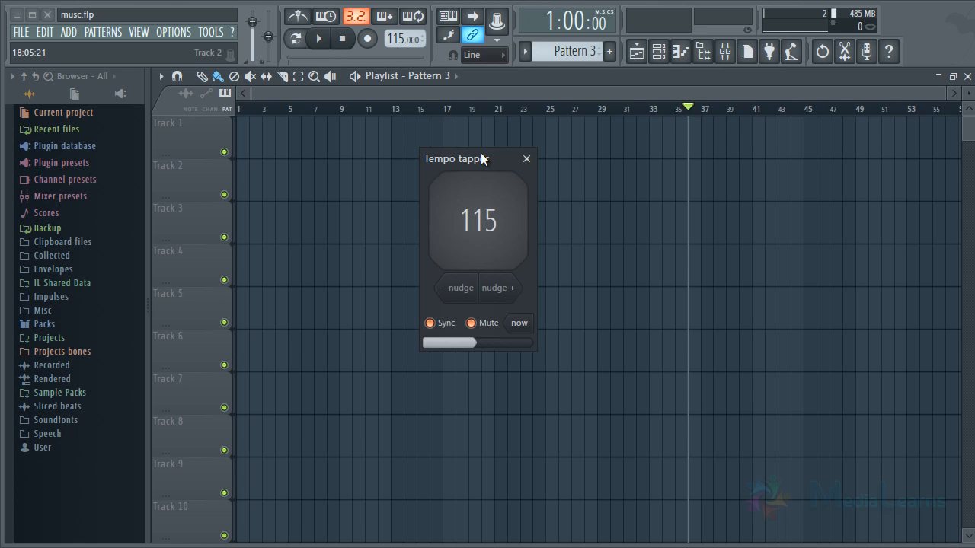
key("space")
key("space")
key("space")
key("space")
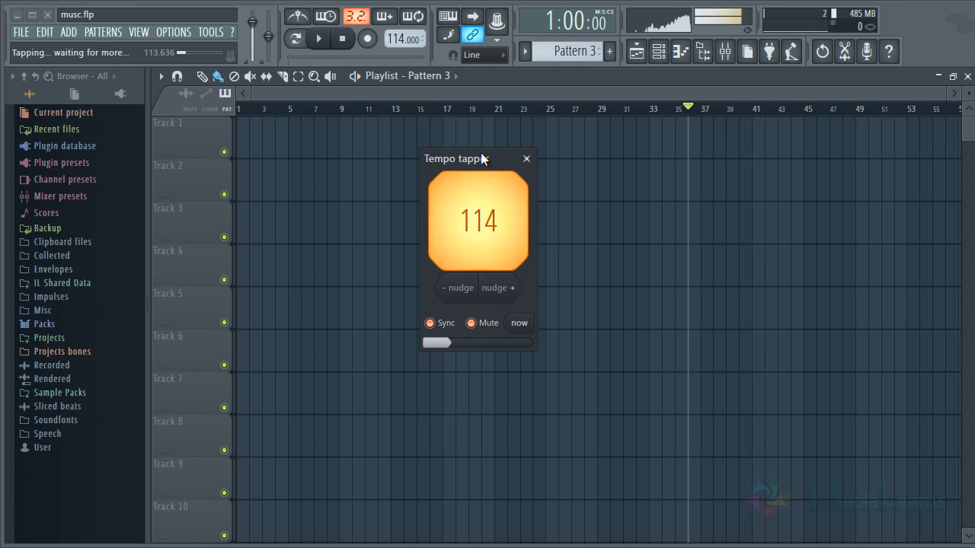
key("space")
key("space")
key("space")
key("space")
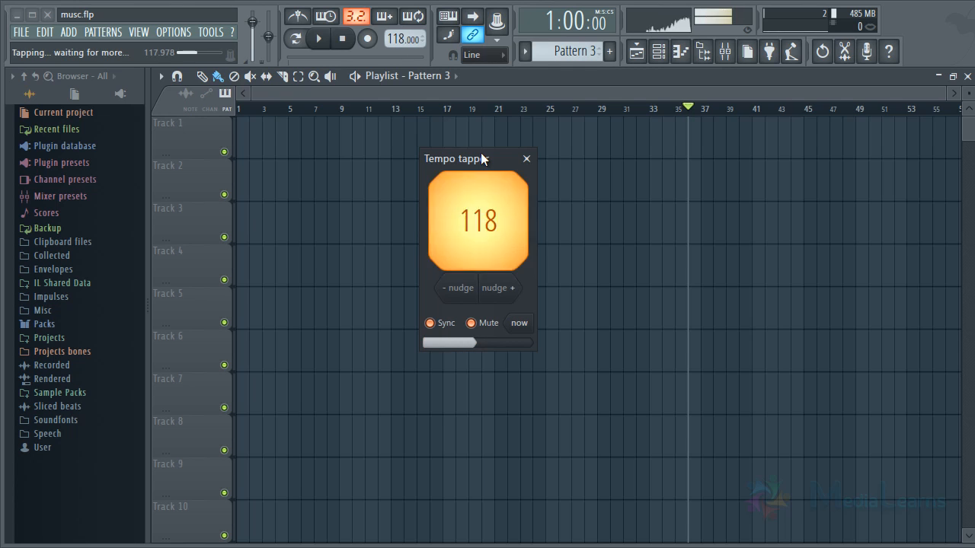
Tap a slower beat to set the tempo to 99 BPM and close the tempo tapper.
left_click_drag(480, 159, 455, 133)
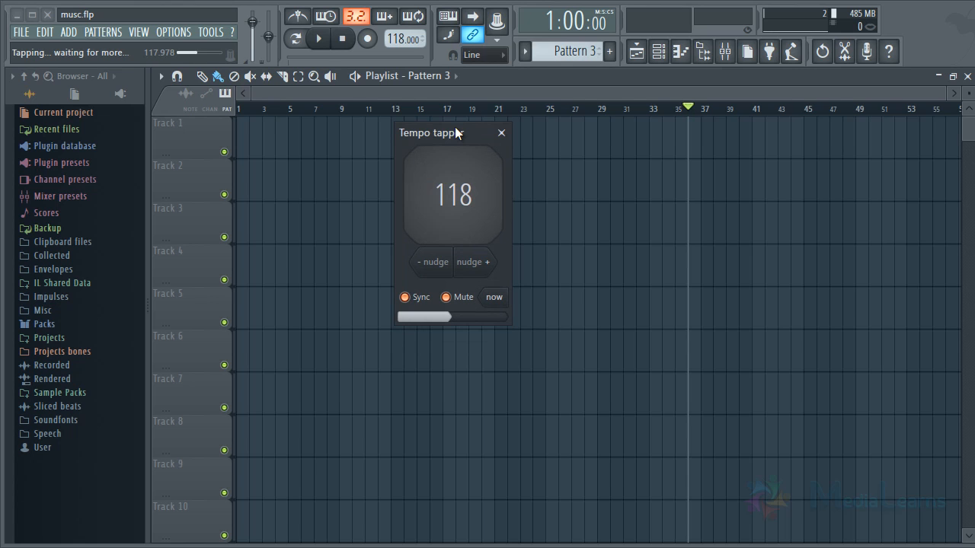
key("space")
key("space")
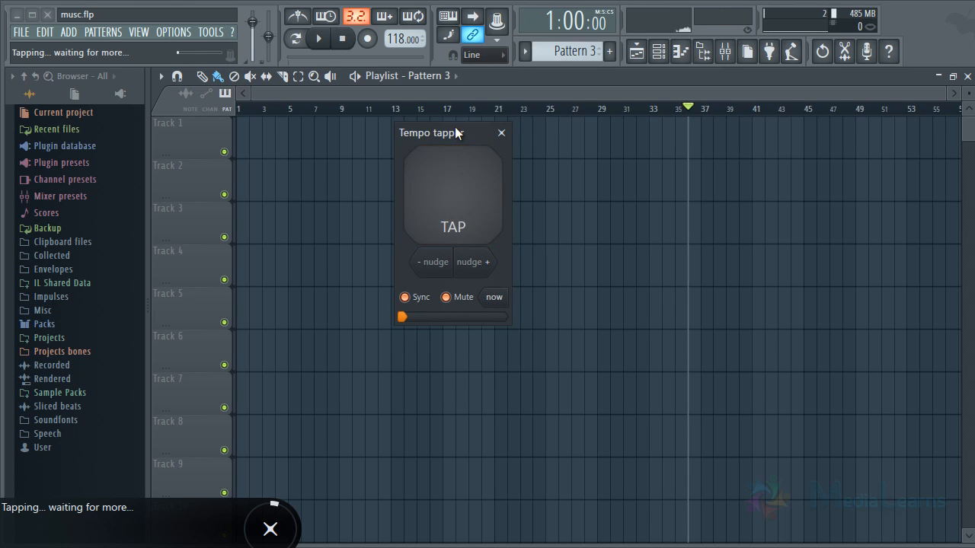
key("space")
key("space")
key("space")
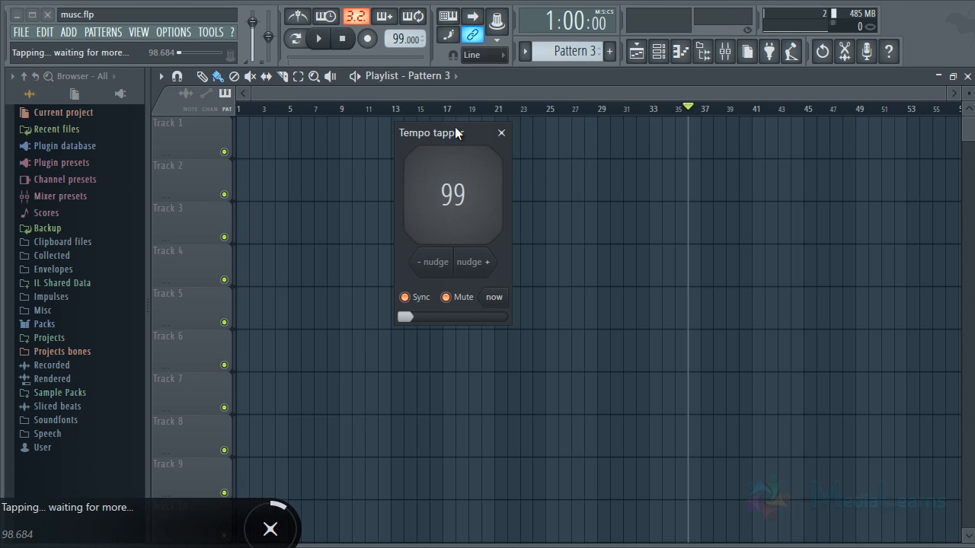
left_click(501, 133)
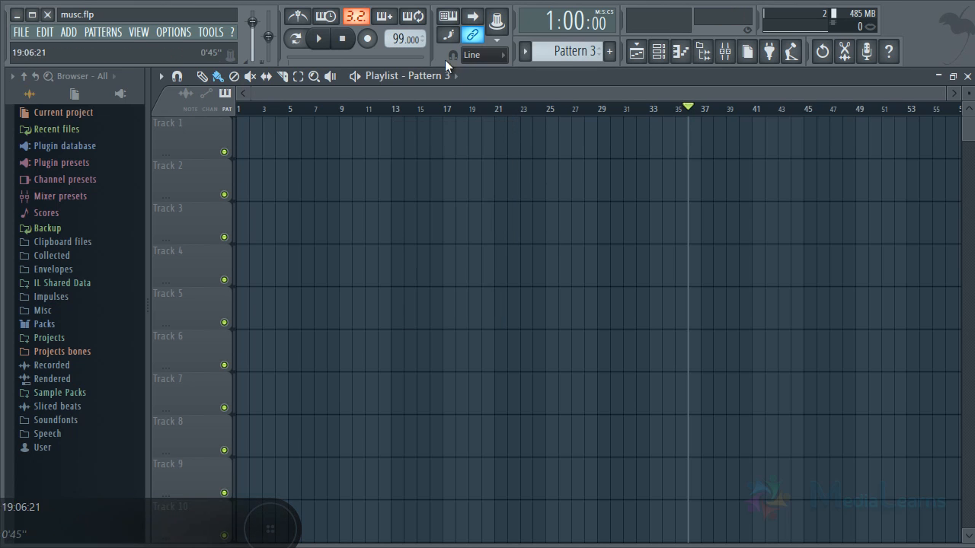
Reopen the tempo tapper and tap a faster beat to set the tempo to 147 BPM.
right_click(402, 40)
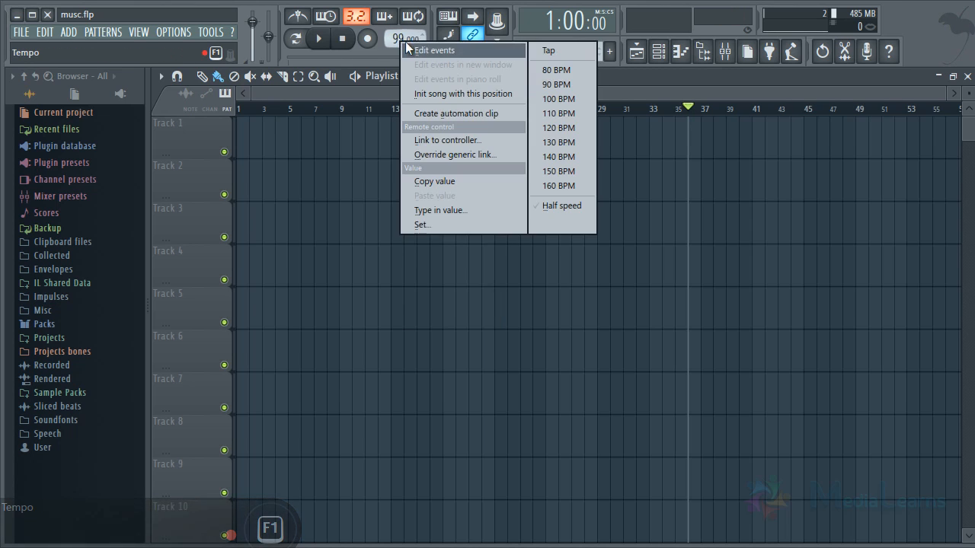
left_click(564, 54)
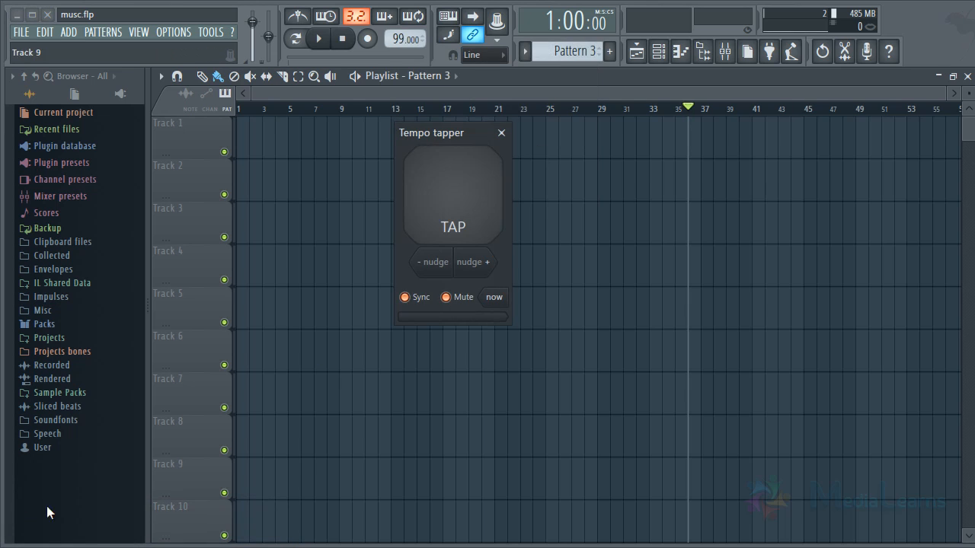
left_click(454, 201)
left_click(455, 201)
left_click(455, 201)
left_click(455, 201)
left_click(455, 200)
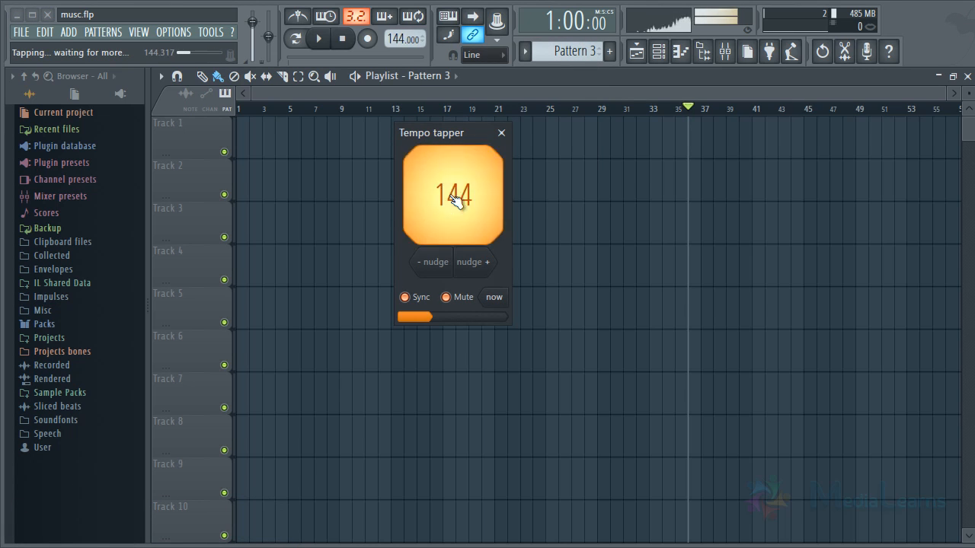
left_click(455, 200)
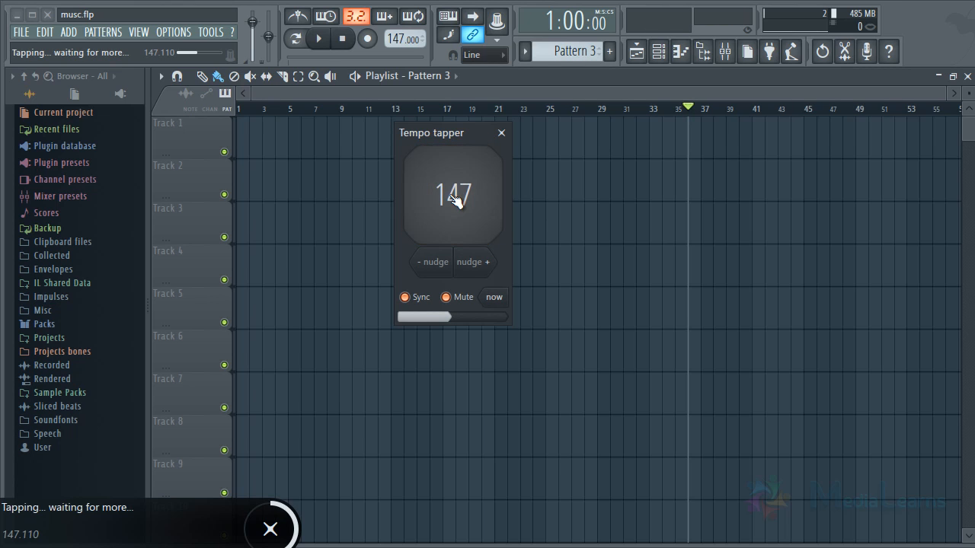
Lower the project tempo to 145 BPM and close the tempo tapper.
right_click(398, 36)
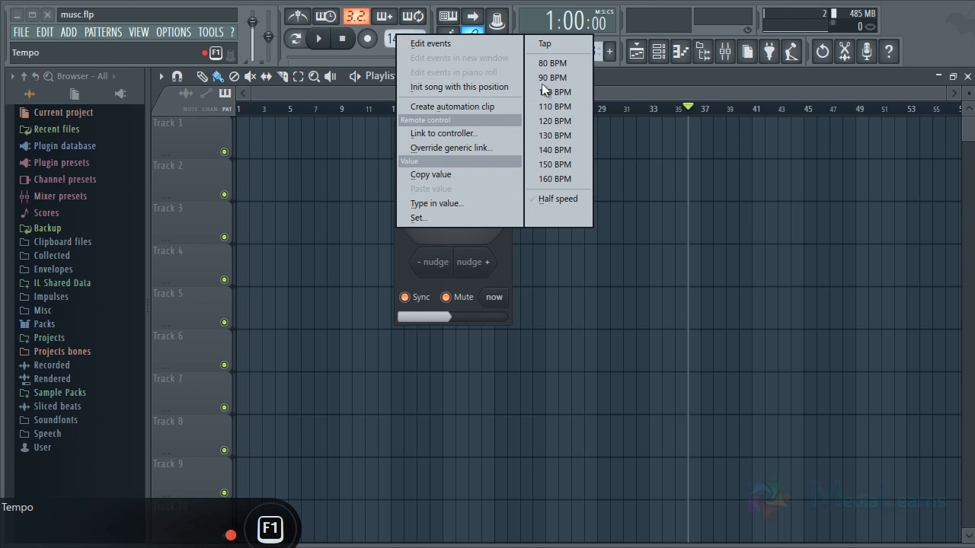
left_click(384, 49)
left_click_drag(398, 38, 398, 46)
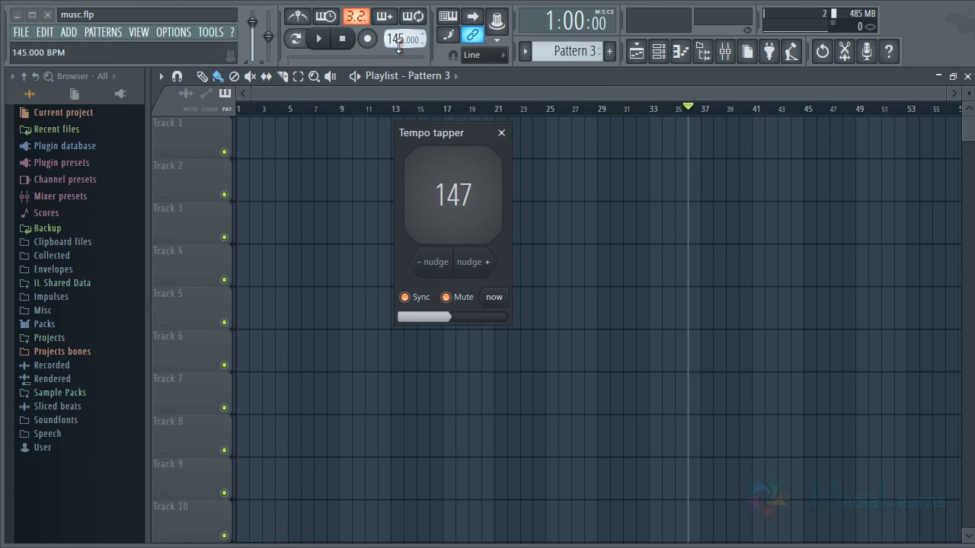
left_click(501, 132)
Apply the 110 BPM tempo preset, and raise the tempo to 128 BPM.
right_click(401, 38)
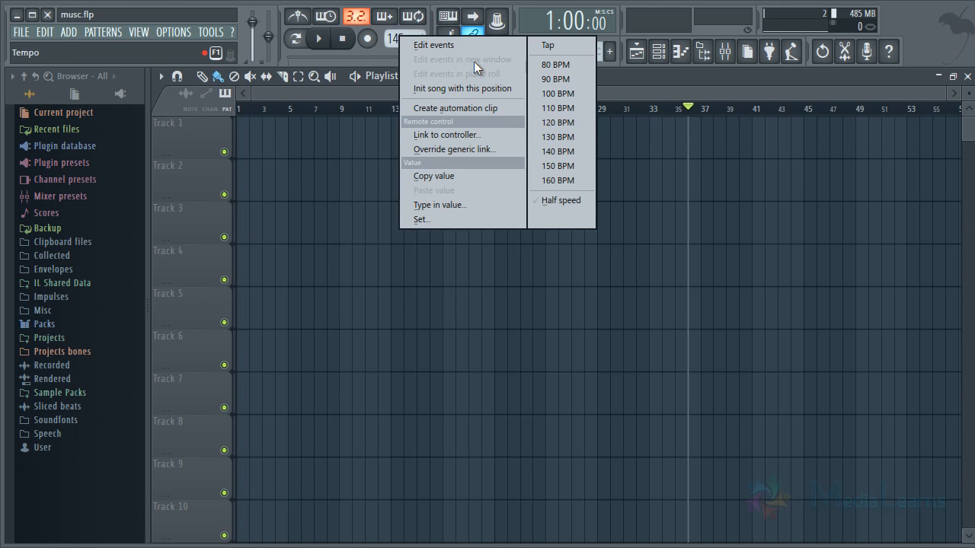
left_click(559, 106)
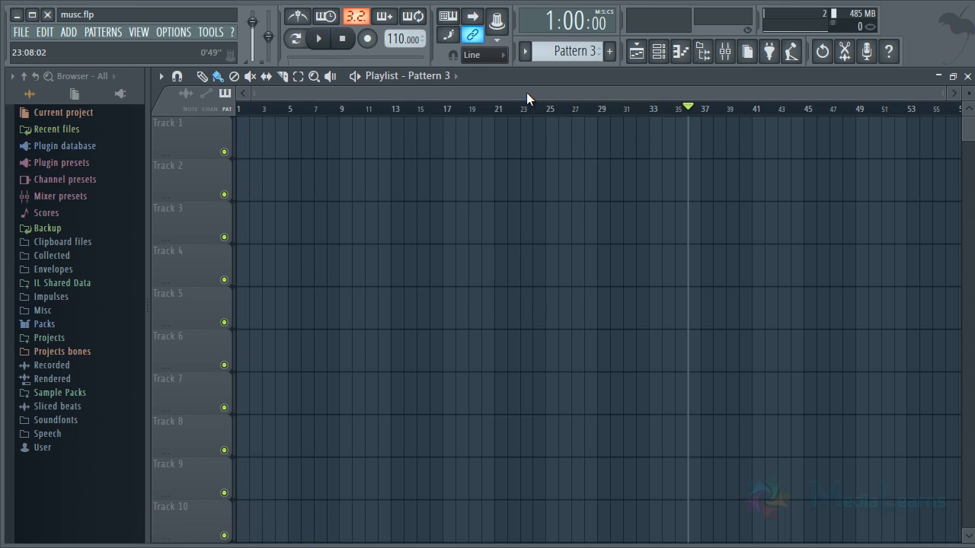
right_click(402, 39)
left_click(573, 146)
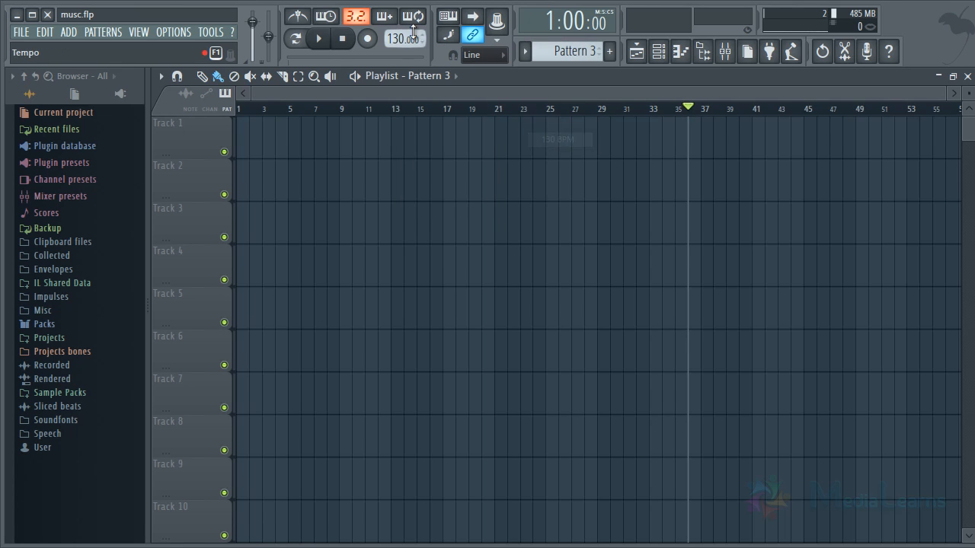
scroll(401, 42, "down", 2)
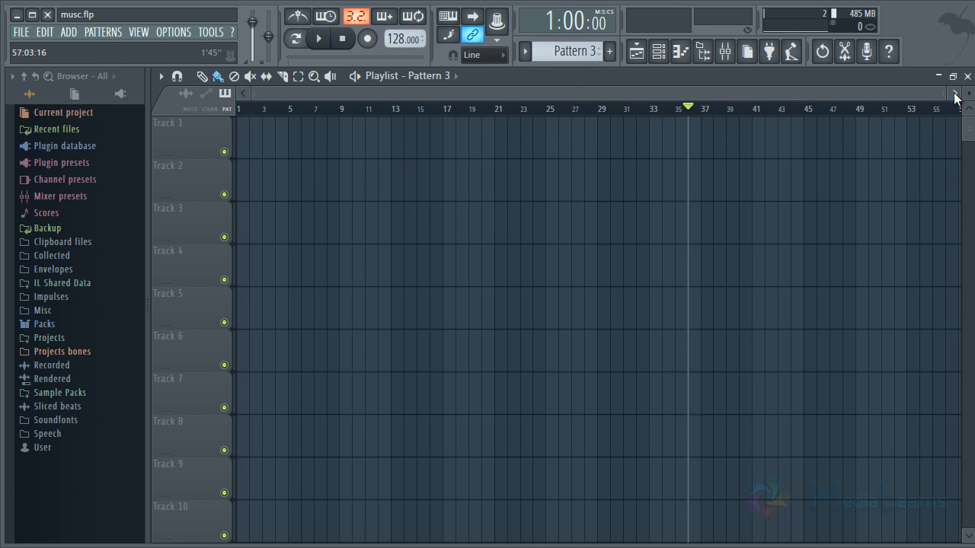
Set the tempo to 150 BPM, and raise it to the 160 BPM preset.
left_click_drag(944, 94, 827, 119)
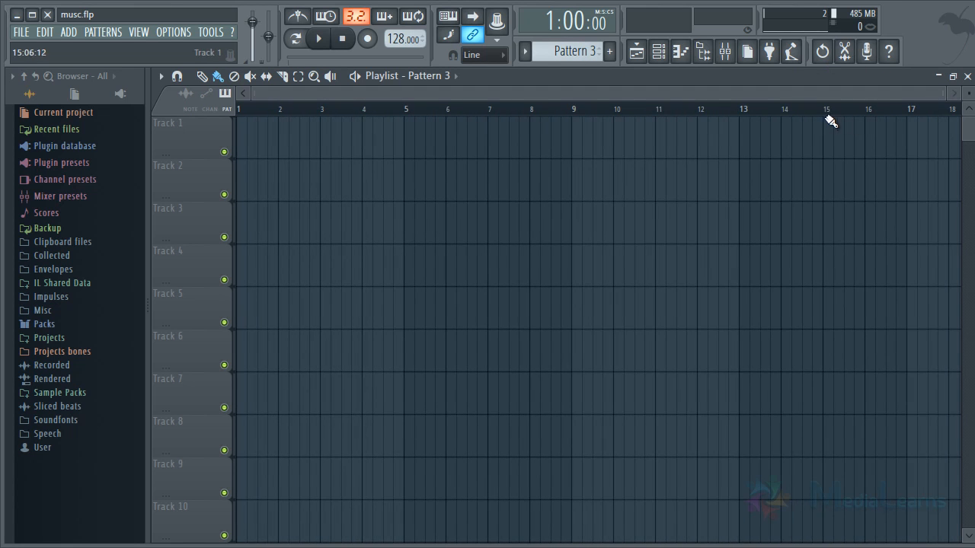
right_click(403, 39)
left_click(555, 161)
left_click_drag(407, 46, 406, 33)
right_click(391, 43)
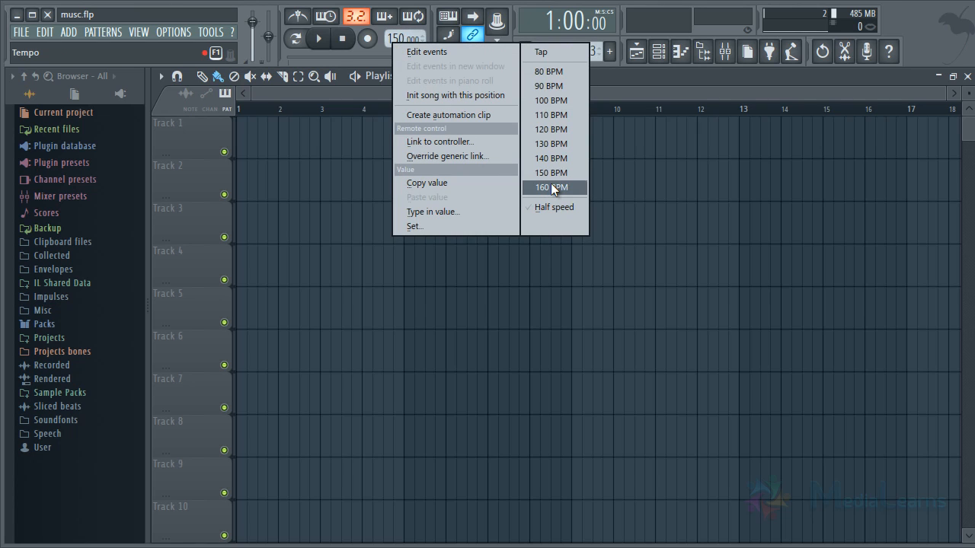
left_click(551, 186)
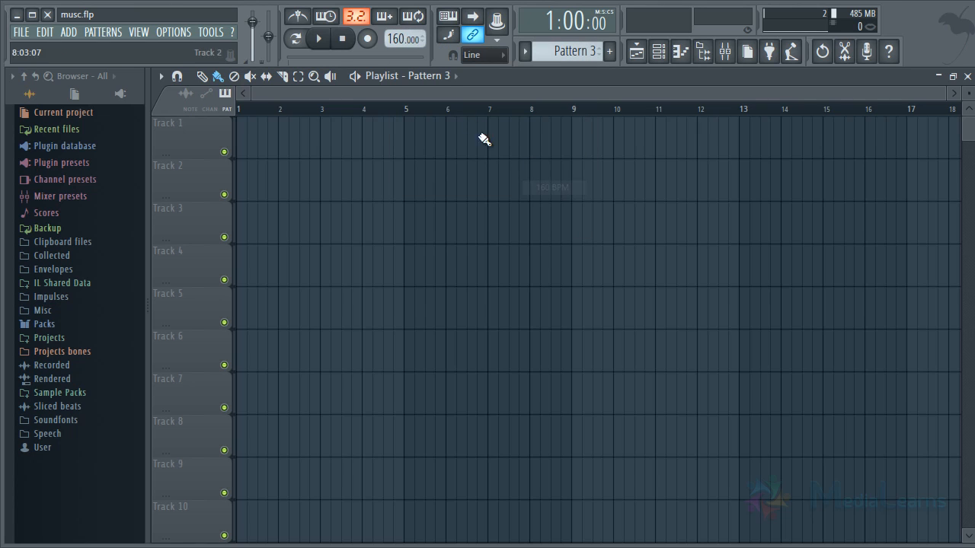
Try the 90 BPM tempo preset and set the tempo to 160 BPM.
right_click(402, 31)
left_click(556, 80)
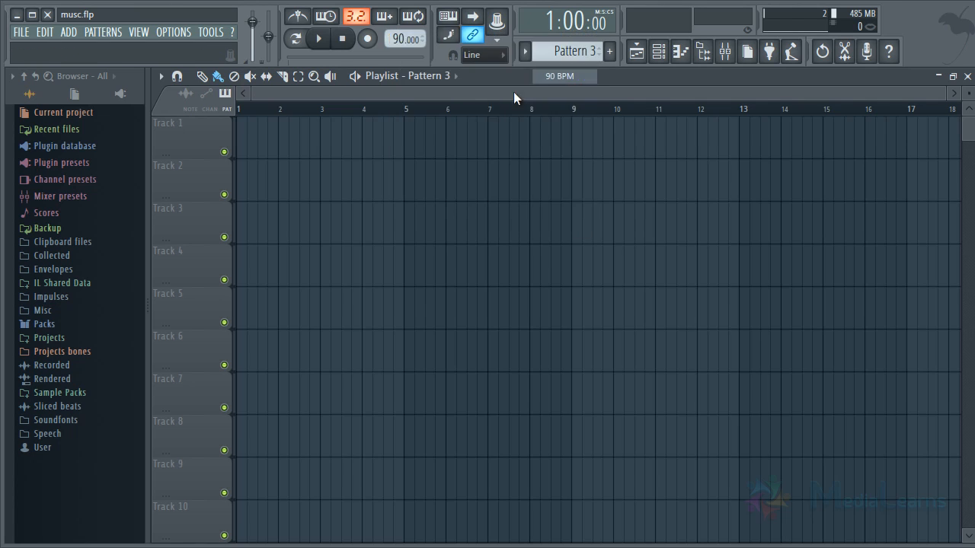
right_click(399, 37)
left_click(566, 179)
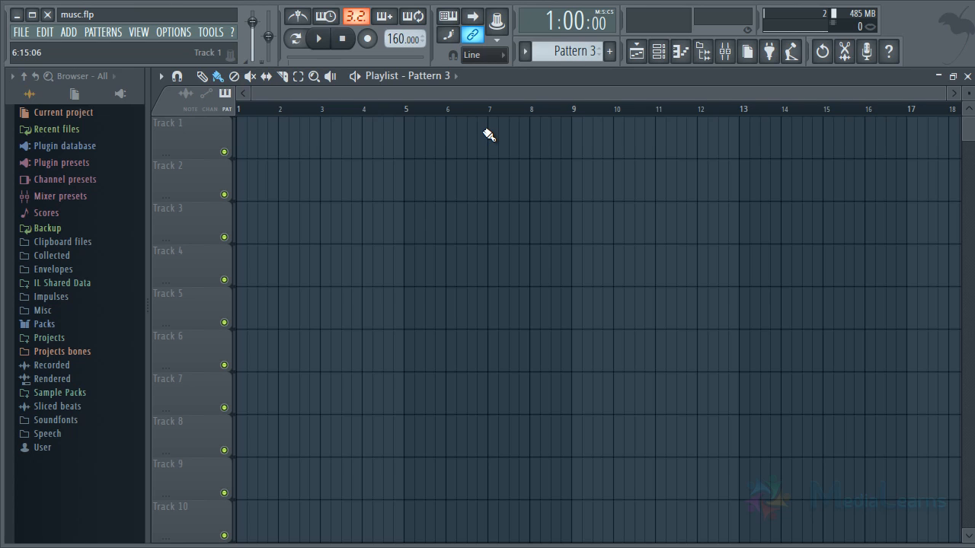
Try the 110 BPM tempo preset and set the tempo to 90 BPM.
right_click(404, 39)
left_click(593, 127)
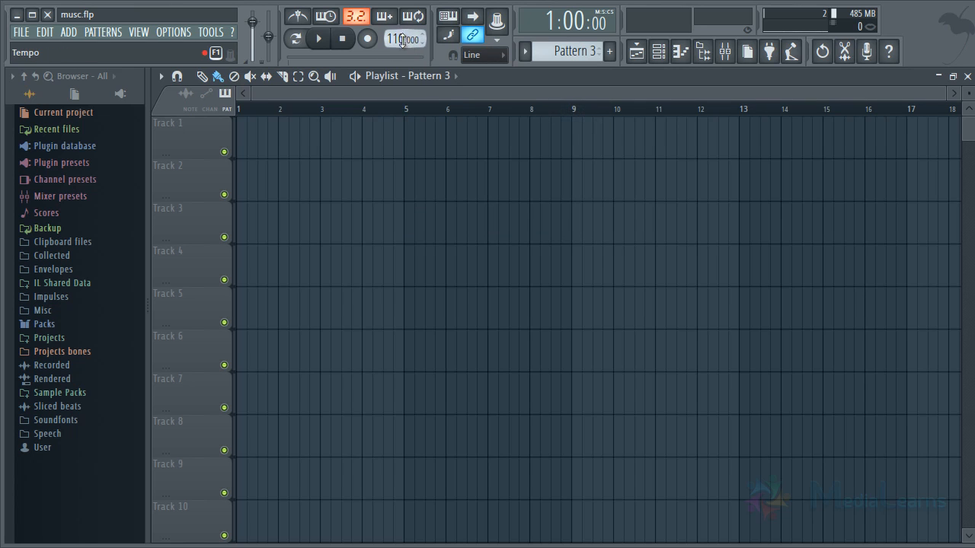
right_click(400, 40)
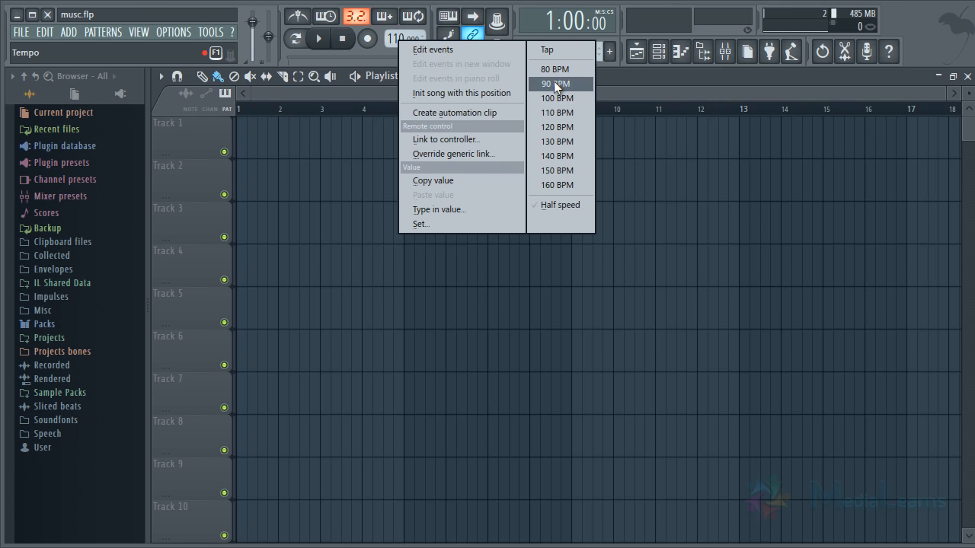
left_click(553, 82)
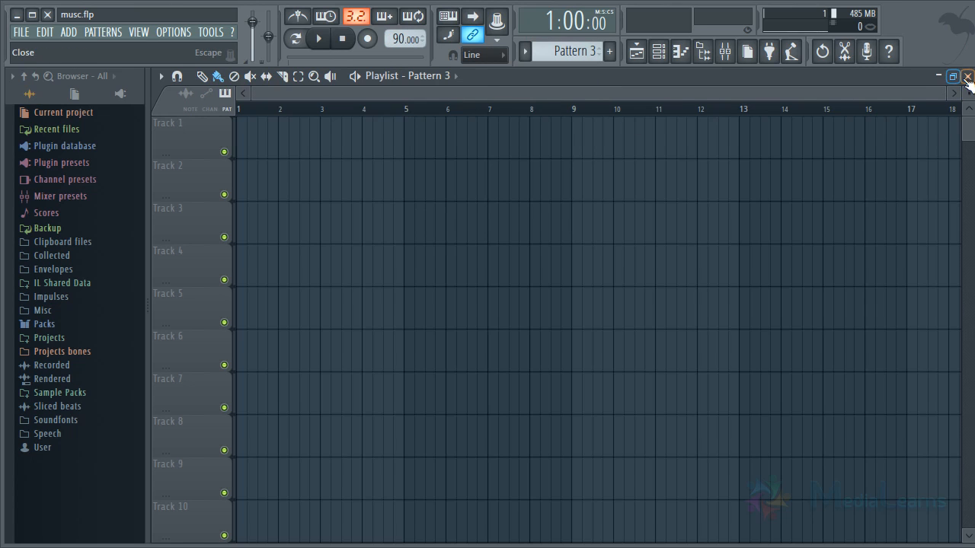
Place seven consecutive Pattern 1 clips on Track 1 starting at bar 1, and start playing them.
left_click(588, 60)
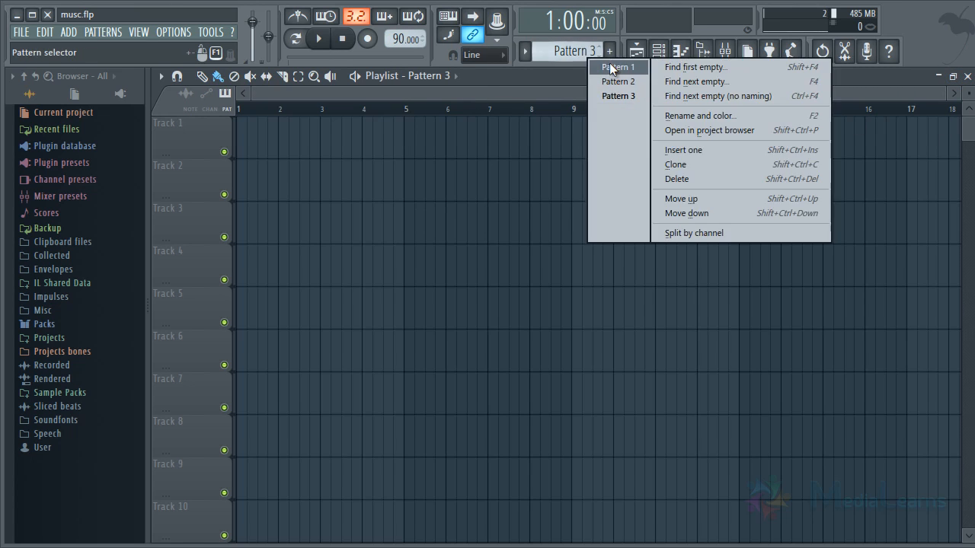
left_click(637, 70)
left_click_drag(403, 131, 635, 131)
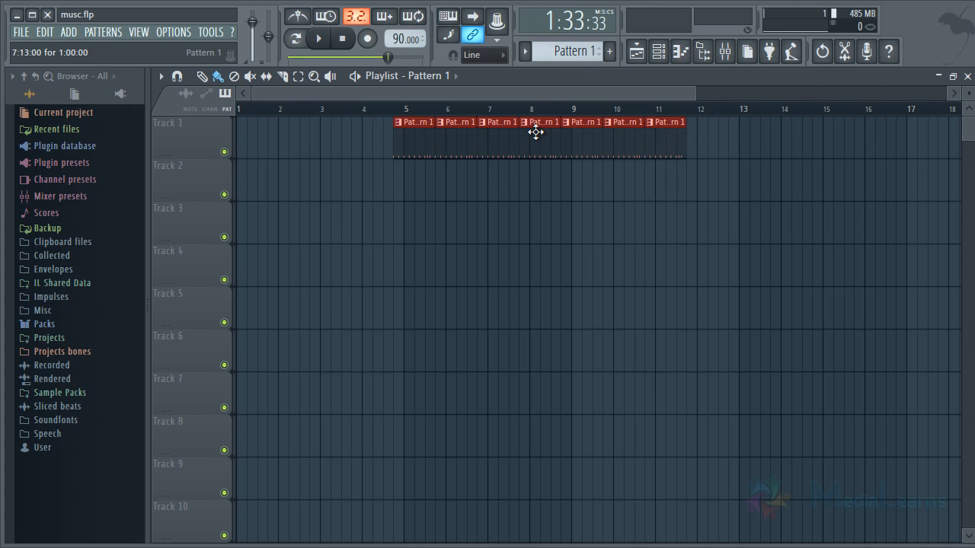
left_click_drag(533, 130, 140, 130)
left_click(484, 302)
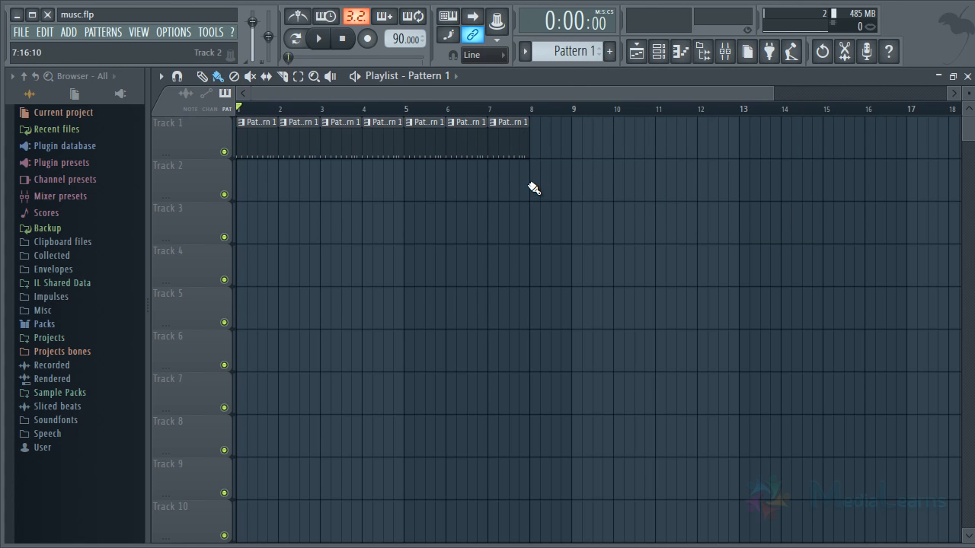
key("space")
Stop playback, paint three Pattern 2 clips on Track 2 from bar 1, and delete the excess clips past bar 7 on both tracks.
left_click(581, 52)
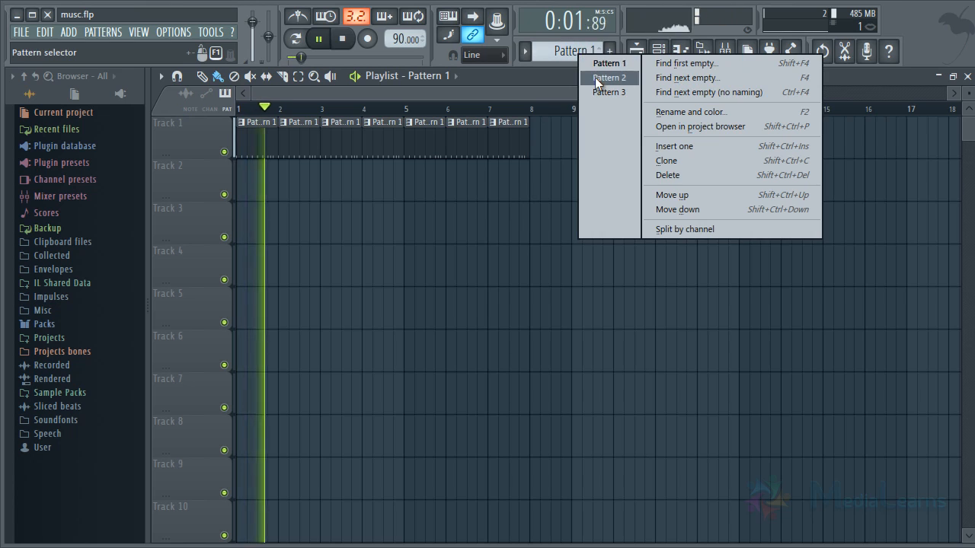
left_click(593, 79)
key("space")
left_click_drag(242, 186, 556, 187)
right_click(548, 196)
right_click(505, 148)
Play back the beginning of the two-track arrangement at the current tempo and stop it.
key("space")
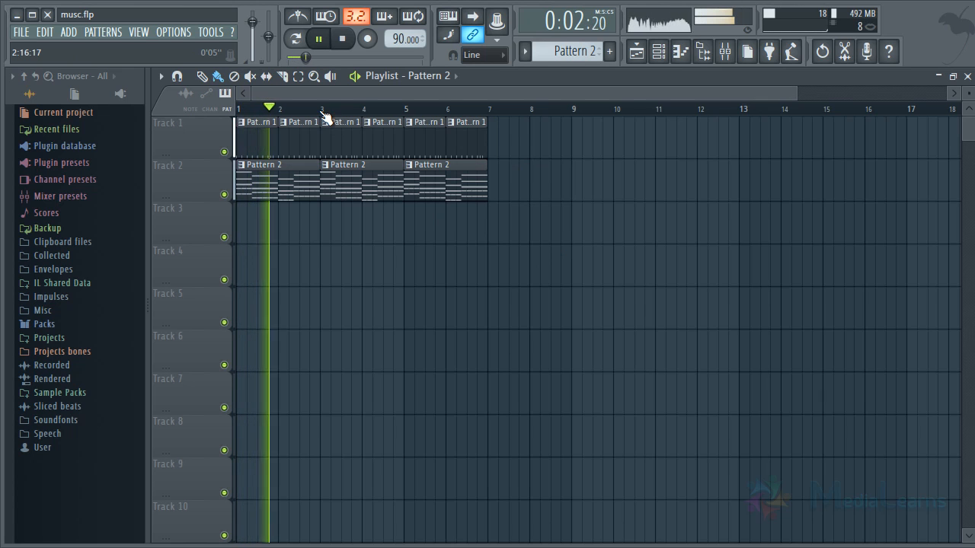
scroll(321, 112, "up", 2)
left_click_drag(309, 94, 203, 97)
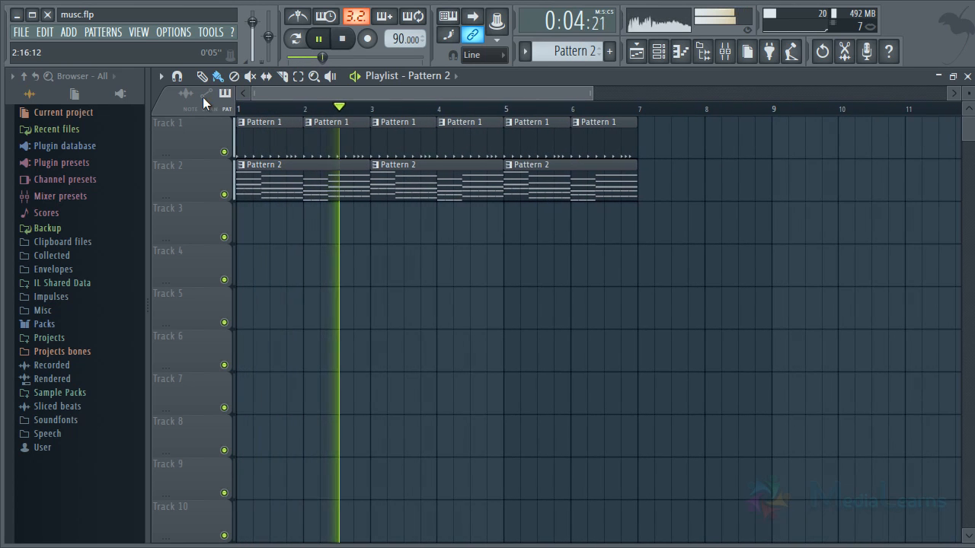
key("space")
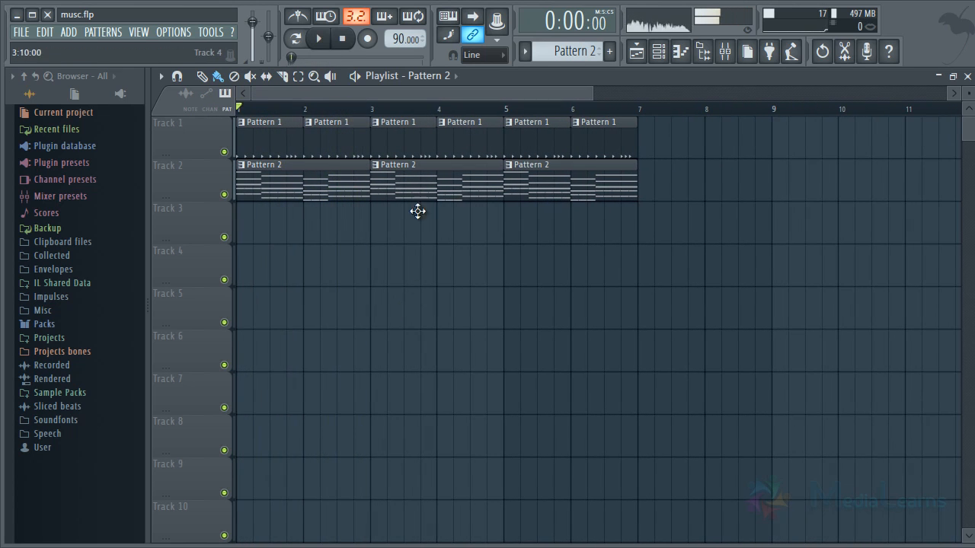
Set the tempo to the 160 BPM preset and audition the arrangement at that speed.
right_click(401, 39)
left_click(554, 179)
key("space")
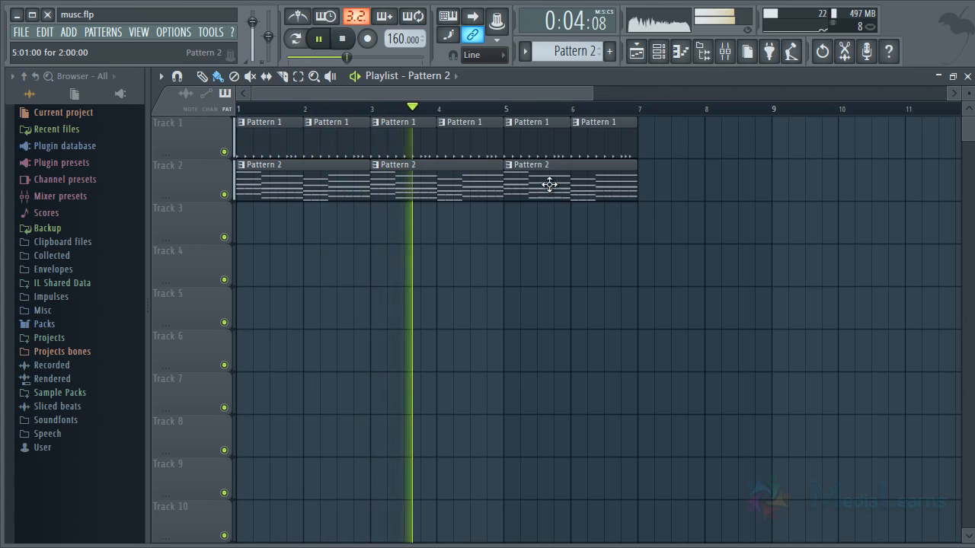
key("space")
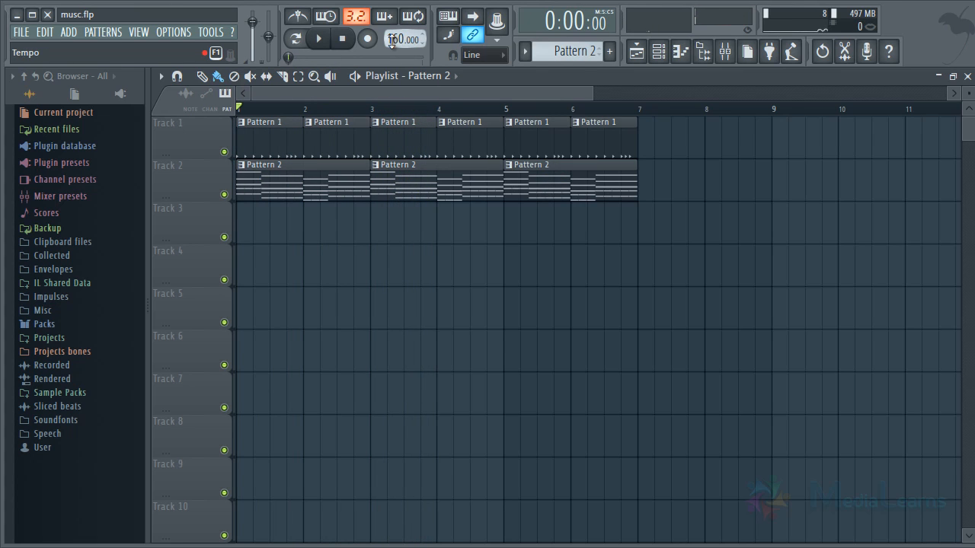
Lower the tempo to the 80 BPM preset and play the arrangement to hear the slower speed.
right_click(392, 42)
left_click(555, 68)
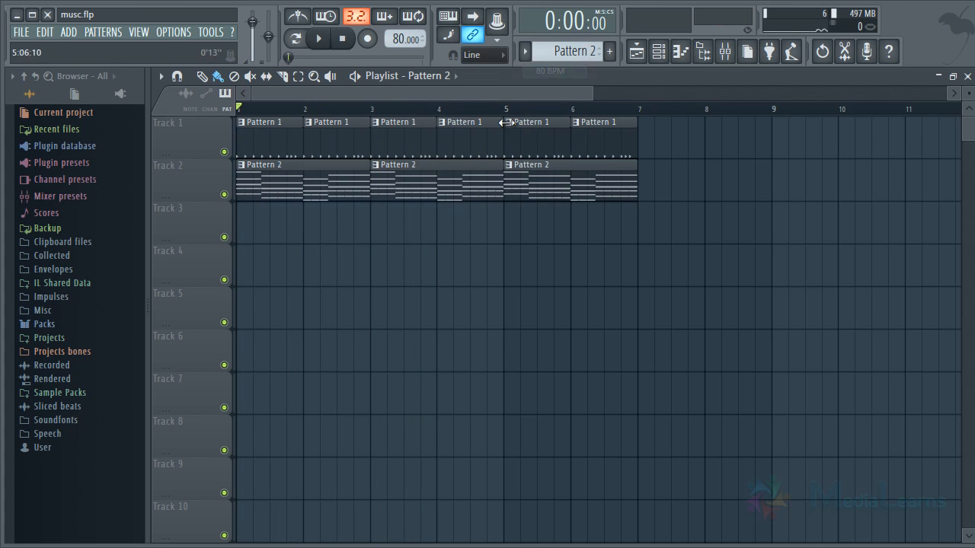
key("space")
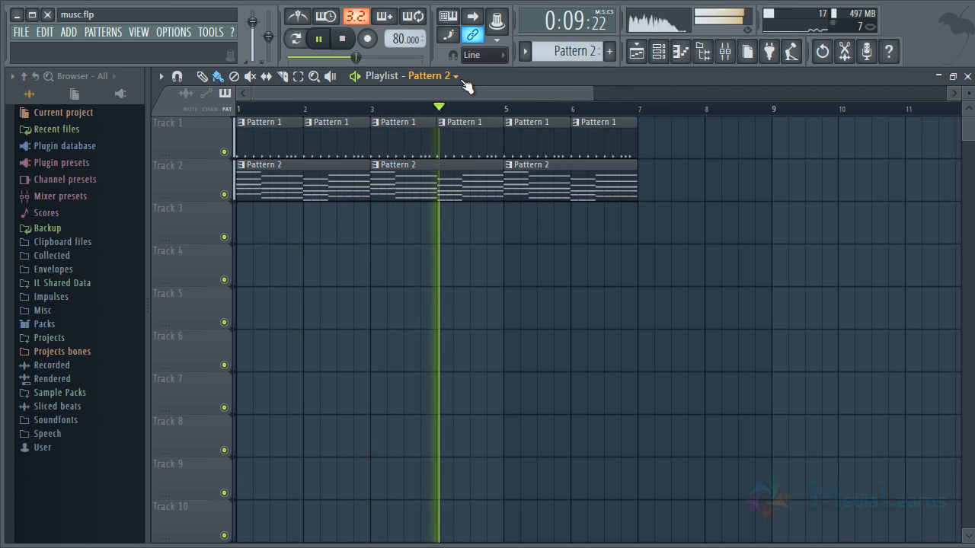
key("space")
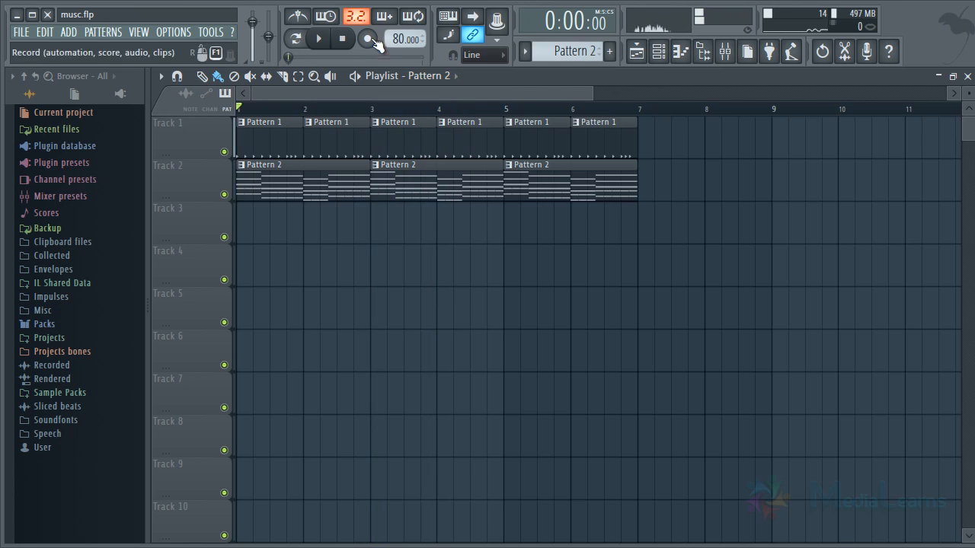
Apply the 100 BPM tempo preset and briefly play the arrangement.
right_click(401, 40)
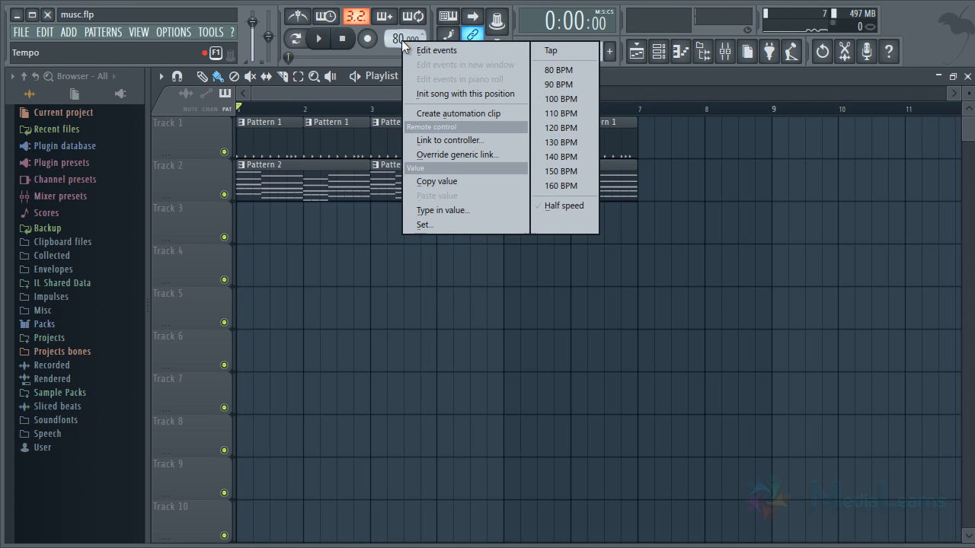
left_click(542, 104)
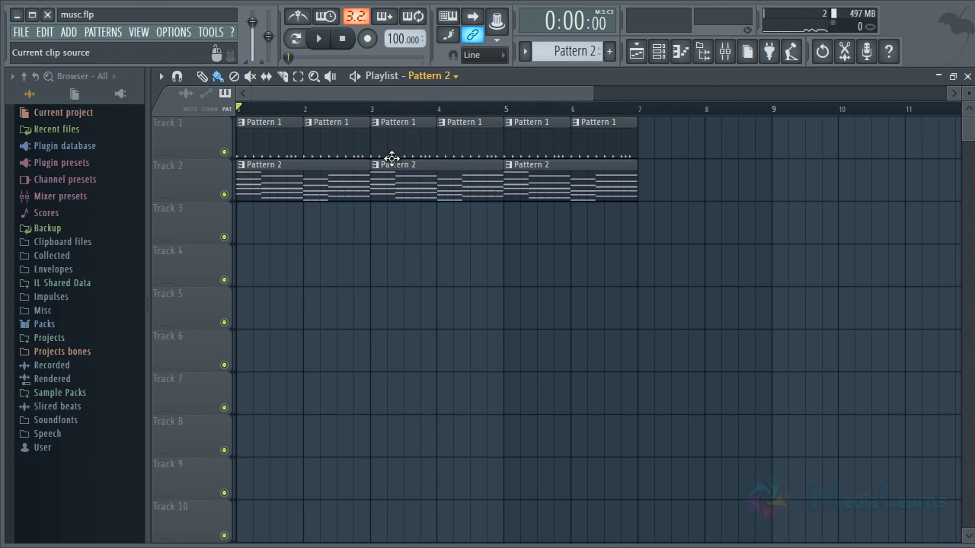
key("space")
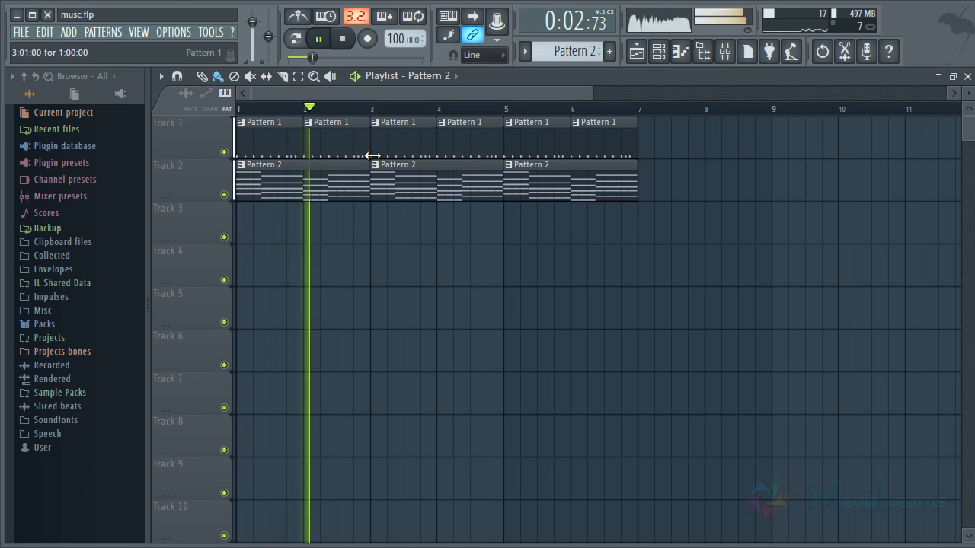
key("space")
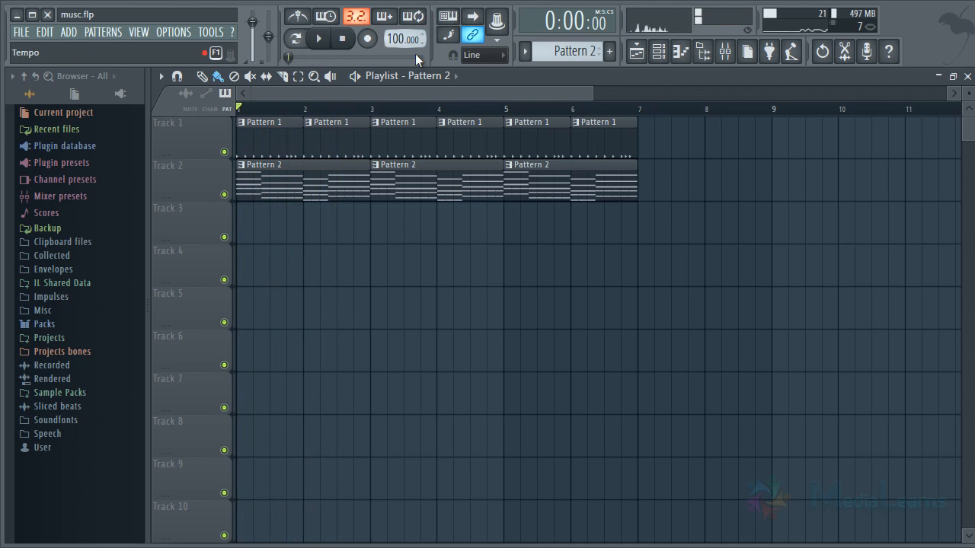
Raise the tempo to the 110 BPM preset and play a short part of the arrangement.
right_click(405, 39)
left_click(559, 108)
key("space")
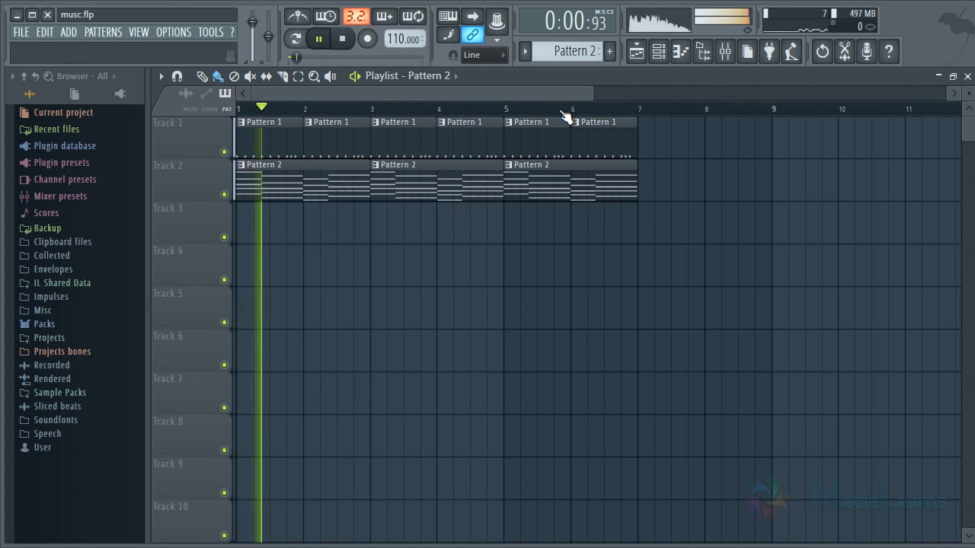
key("space")
Return the tempo to 100 BPM and play the arrangement from bar 1 until about bar 6.
right_click(404, 39)
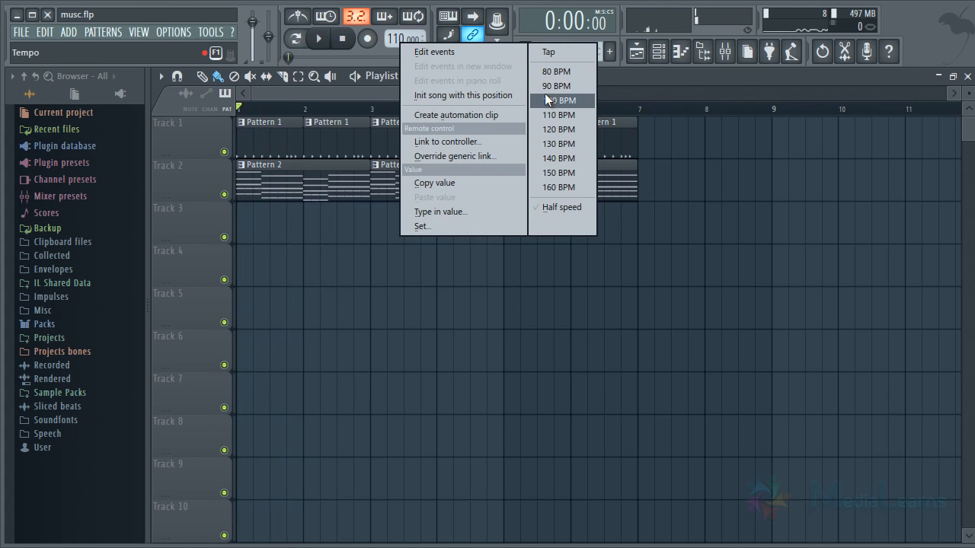
left_click(545, 96)
left_click_drag(609, 93, 527, 93)
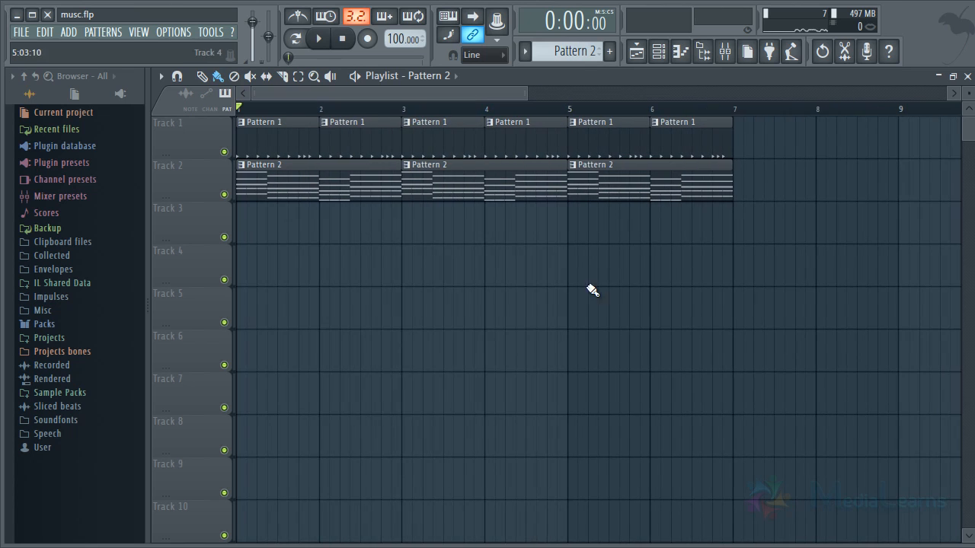
key("space")
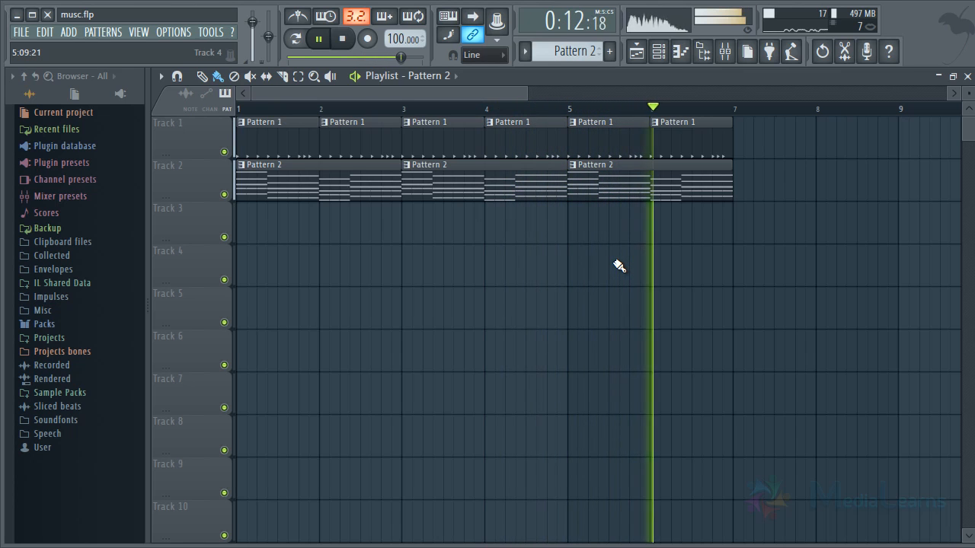
key("space")
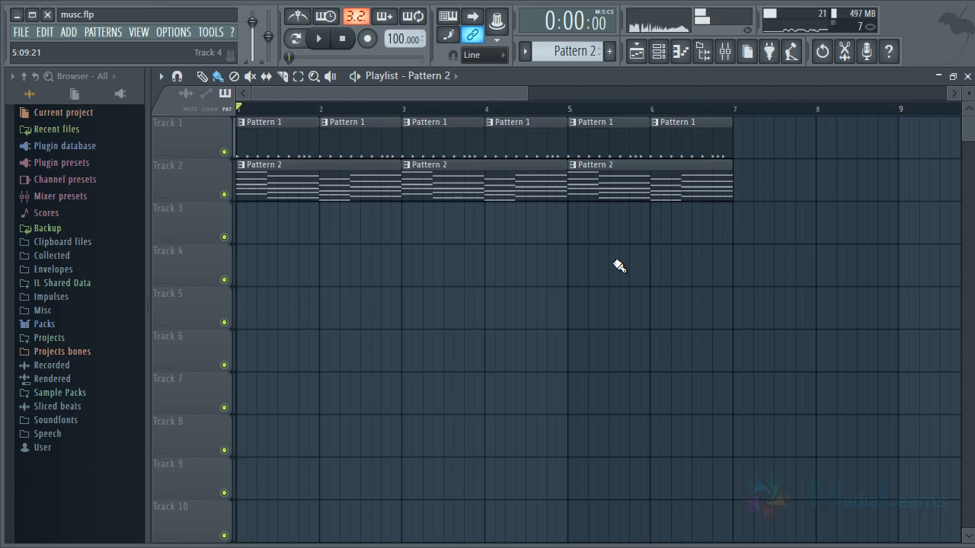